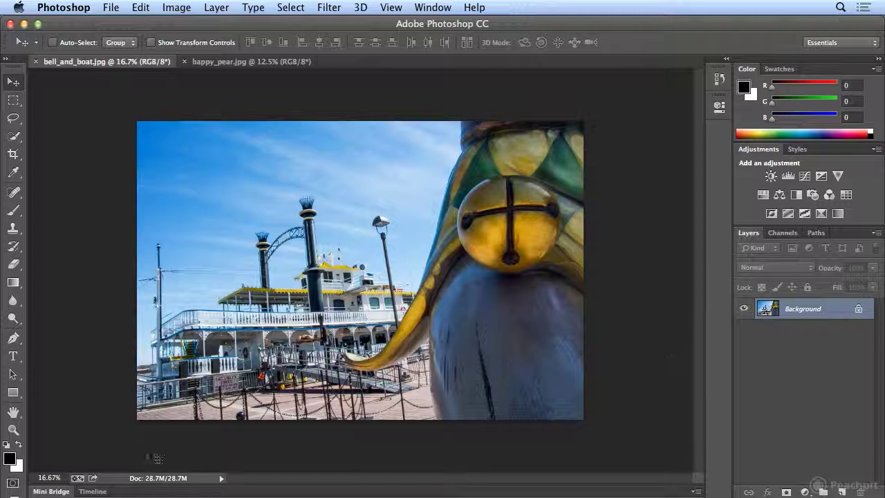
Step: Magnify the golden bell in bell_and_boat.jpg to 66.7% with the Zoom tool
click(22, 429)
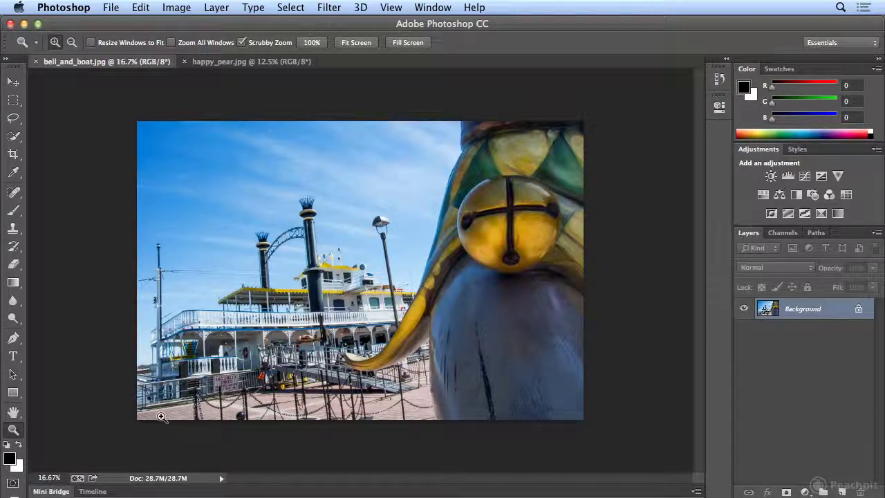
click(509, 209)
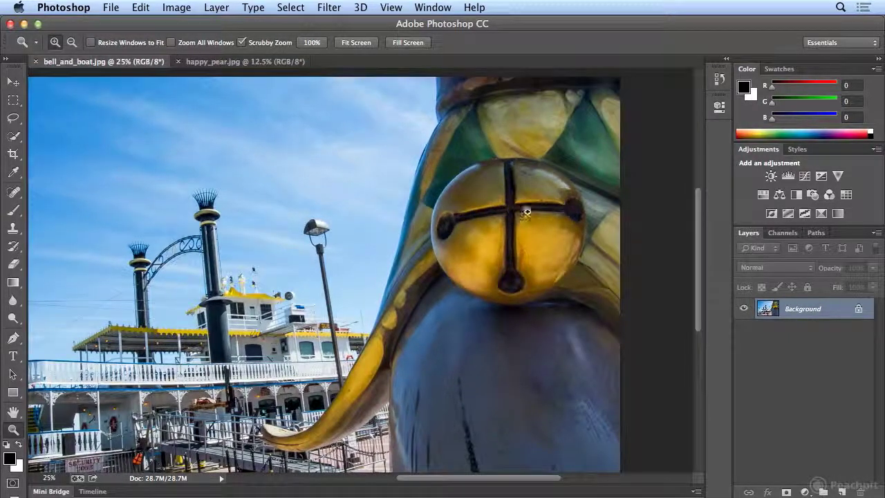
click(514, 223)
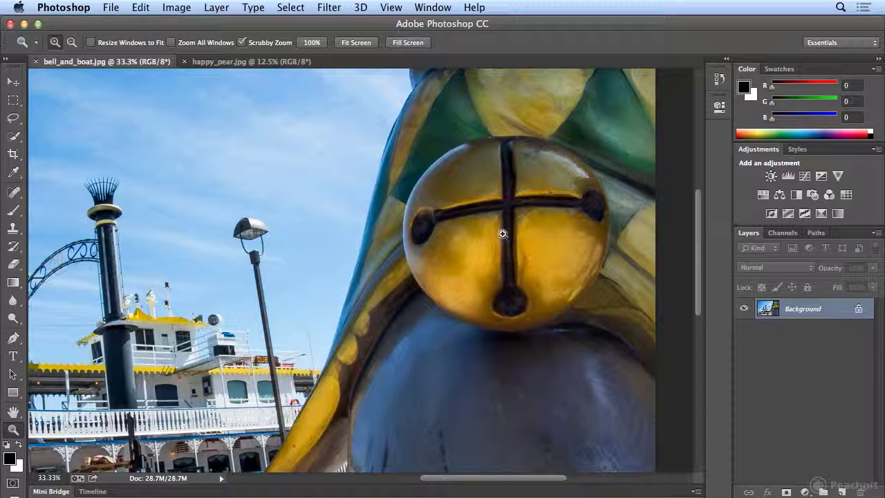
click(502, 230)
click(502, 229)
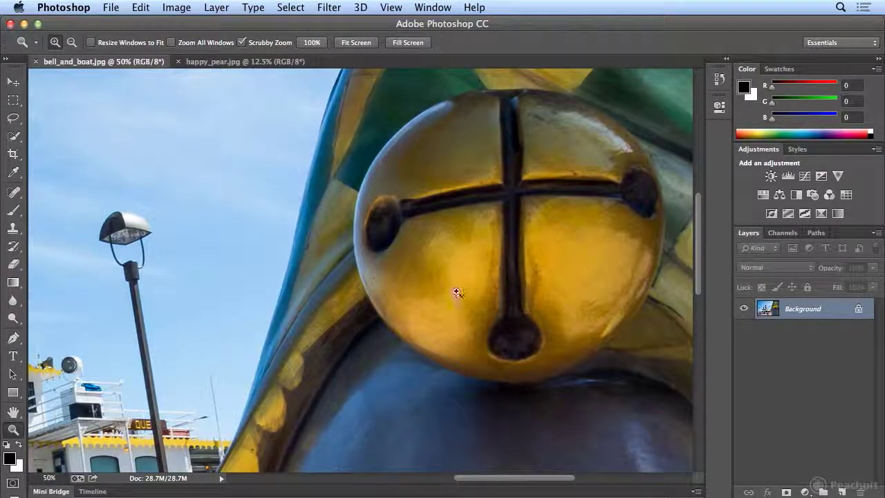
click(495, 244)
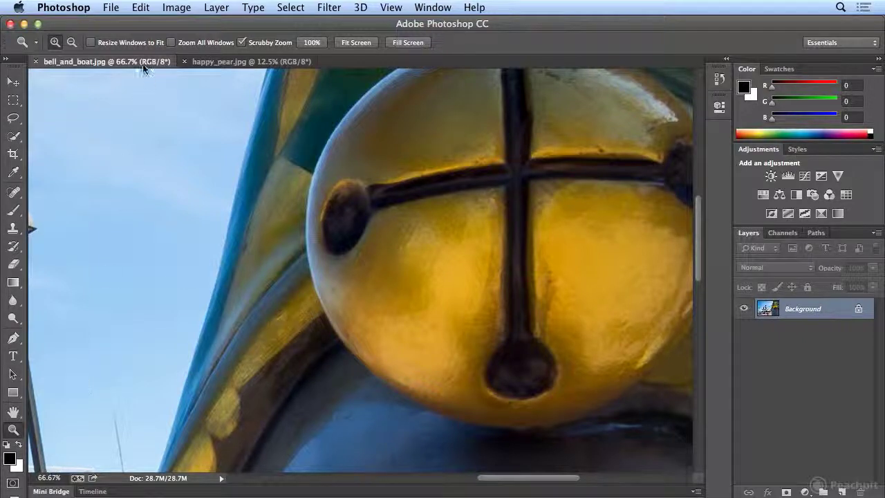
Step: Set the document's magnification to exactly 82%
click(51, 478)
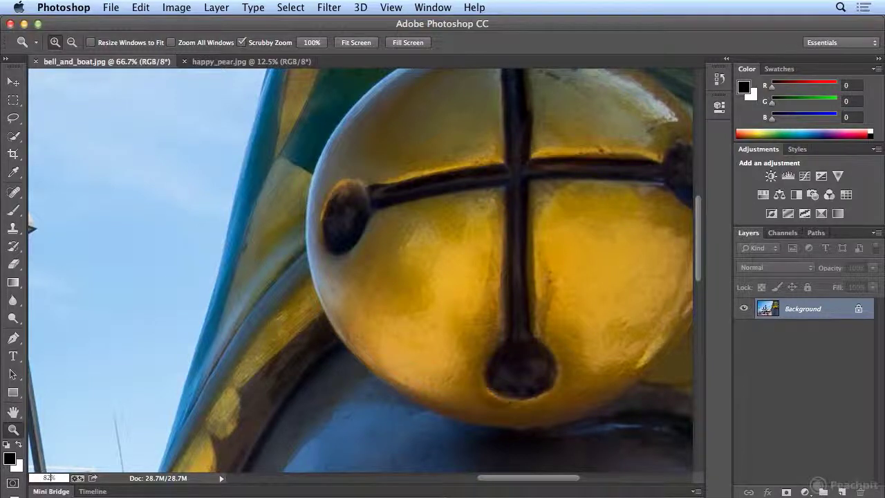
text(82)
key(Return)
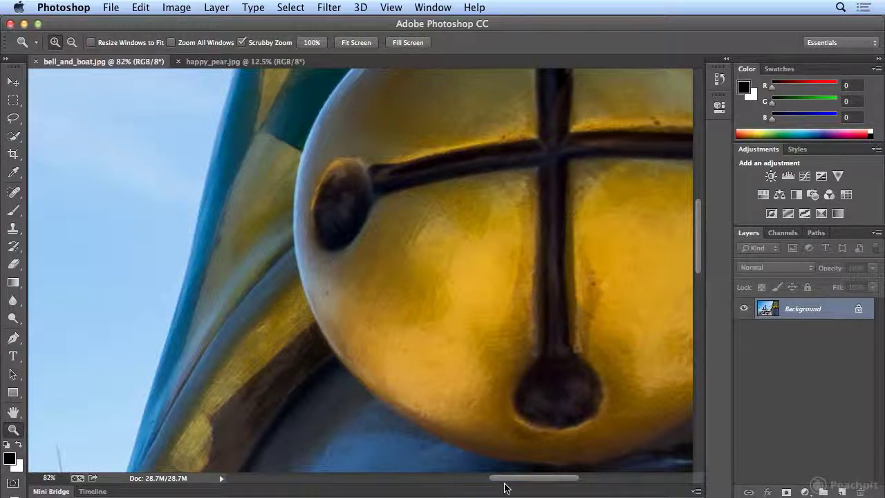
Step: Pan across the magnified image to bring the whole width of the bell into view
drag(507, 478, 535, 482)
mouse_move(702, 236)
mouse_down()
mouse_move(701, 211)
mouse_move(702, 223)
mouse_up()
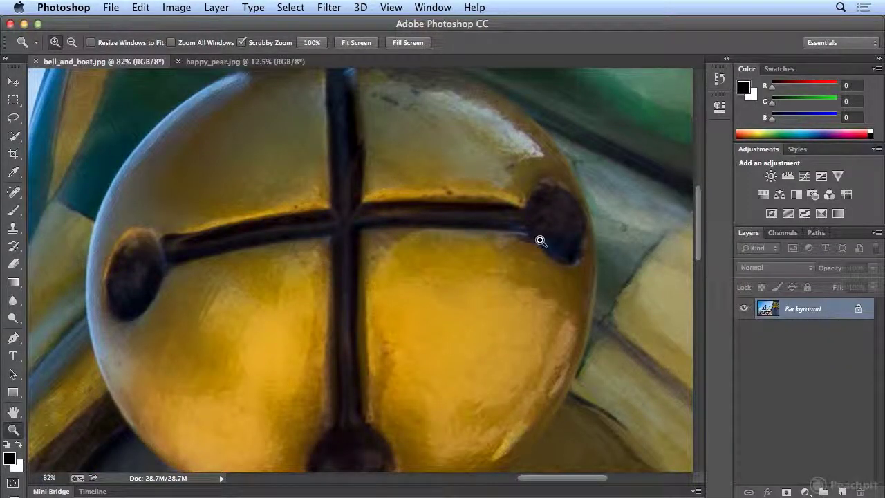
scroll(539, 240, up, 5)
scroll(539, 240, up, 5)
scroll(540, 240, down, 10)
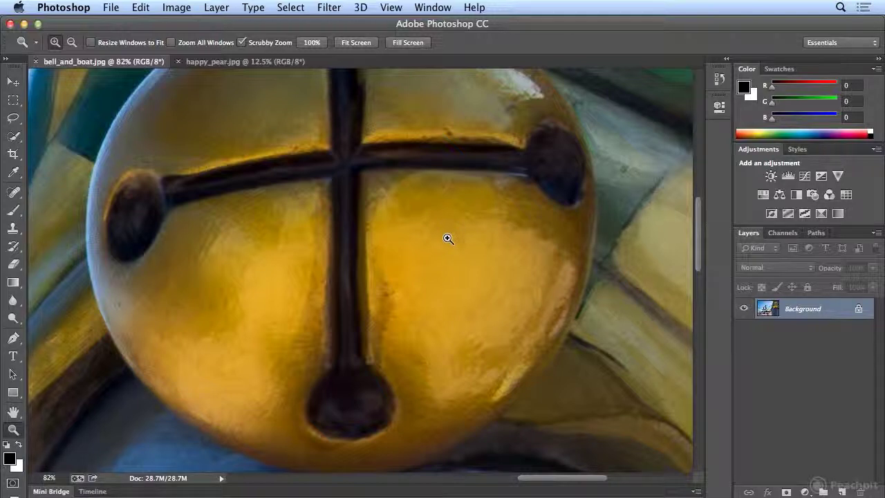
Step: Zoom out from the bell to 33.3% with the Zoom tool
key(alt)
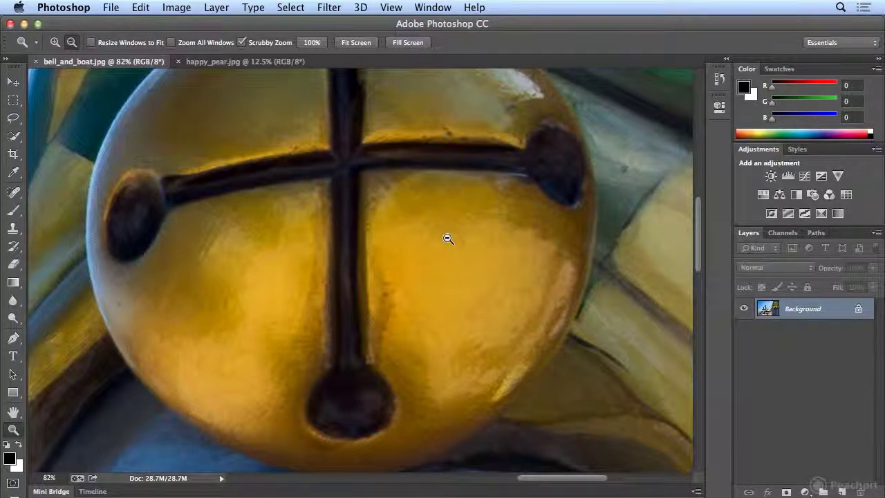
alt+click(448, 238)
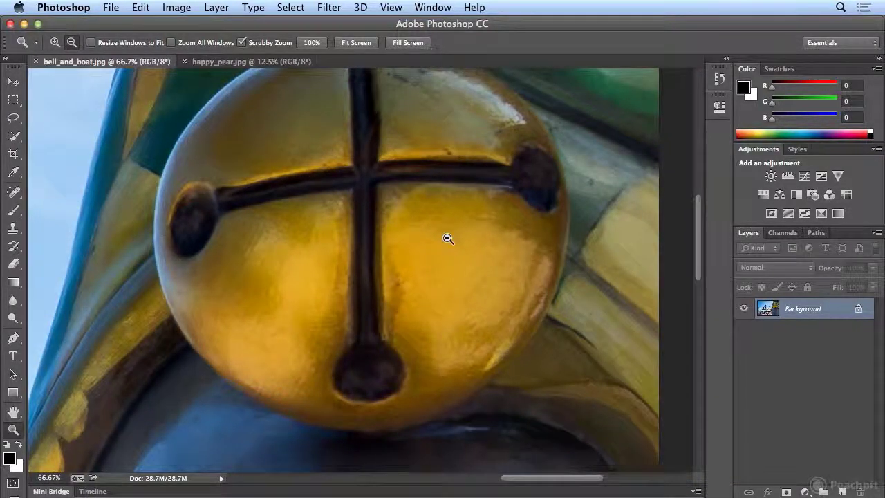
alt+click(448, 239)
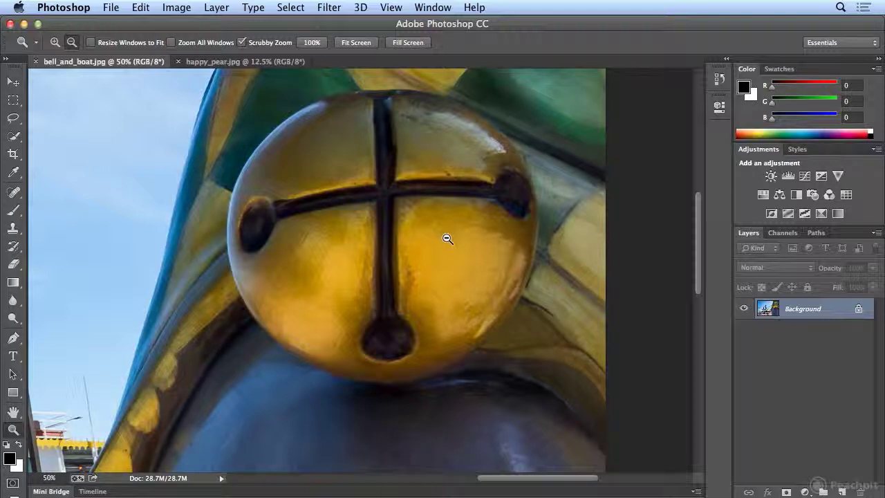
alt+click(448, 238)
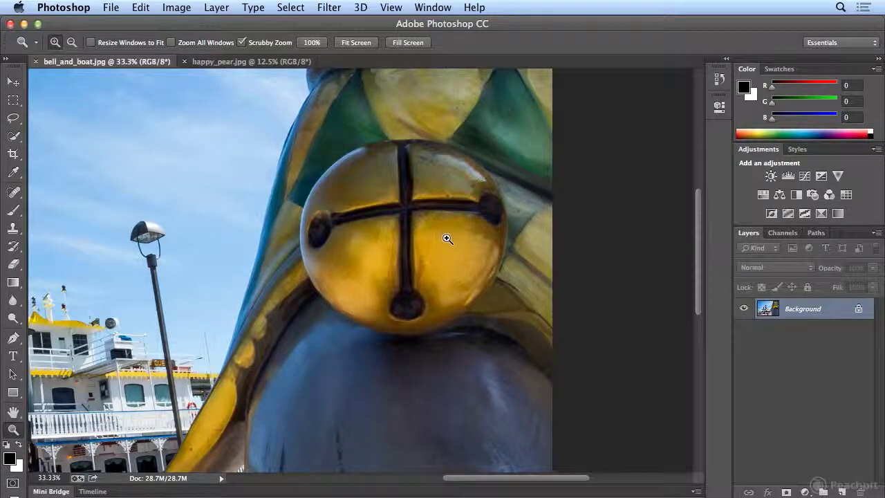
Step: Magnify the image two levels to 66.7% with the Zoom In command
click(392, 9)
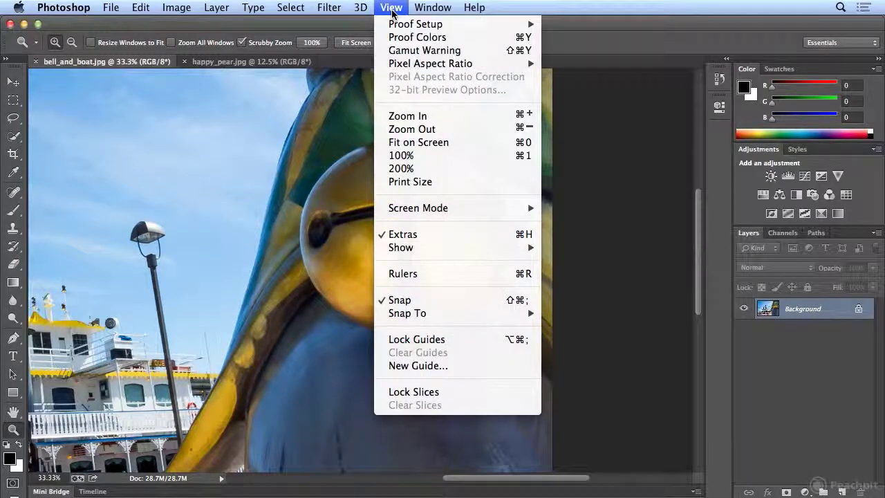
click(393, 116)
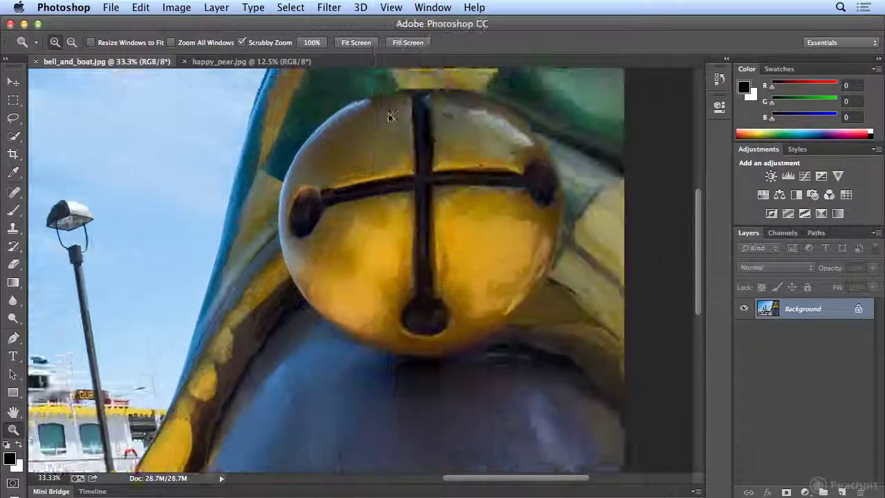
click(391, 7)
click(391, 116)
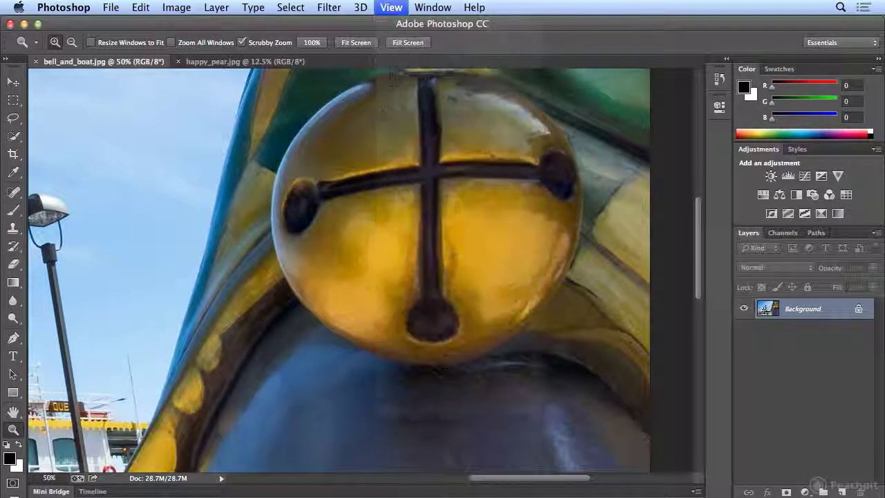
Step: Reduce the magnification two levels to 33.3% with the Zoom Out command
click(390, 8)
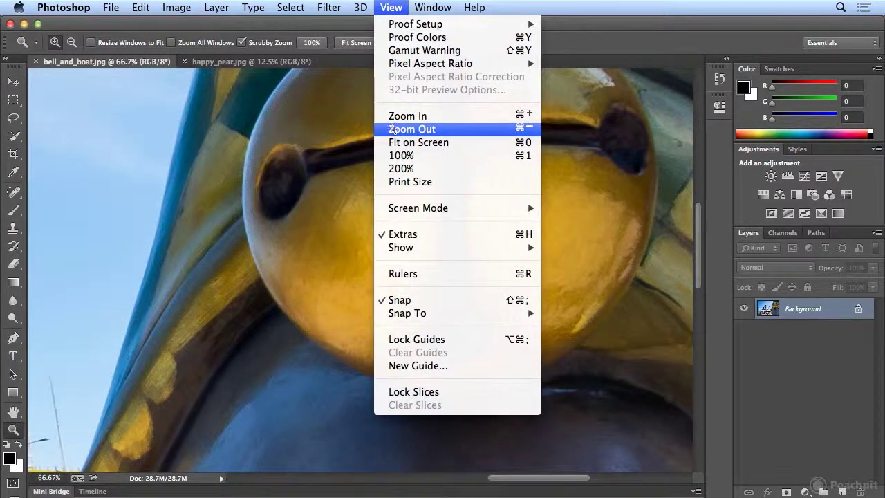
click(392, 129)
click(392, 7)
click(388, 130)
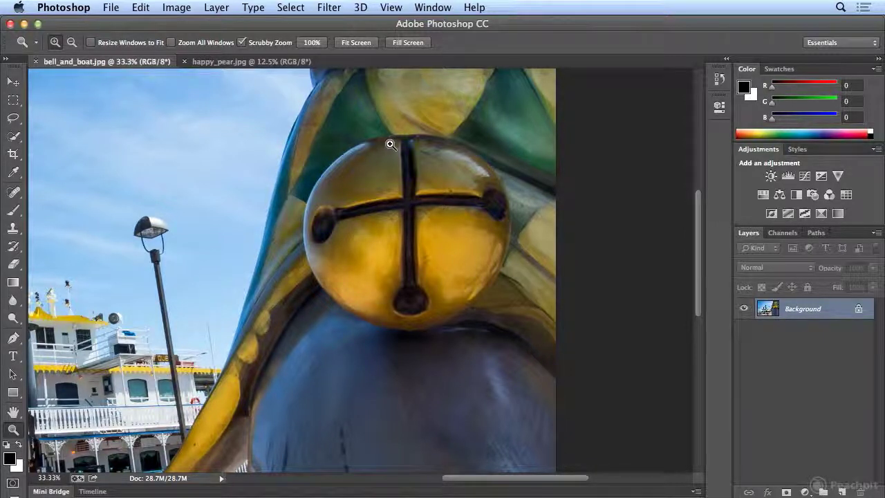
Step: Zoom in to 200% on the lower-left surface of the bell
key(super+equal)
key(super+equal)
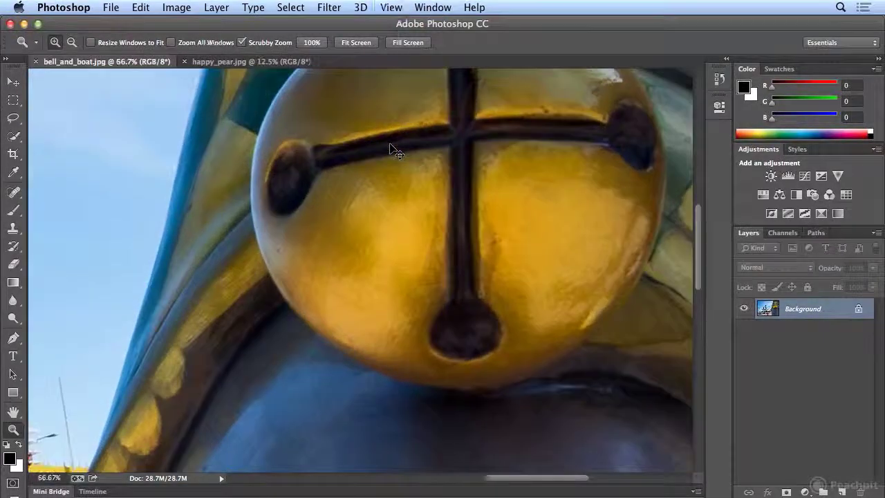
key(super+equal)
key(super+equal)
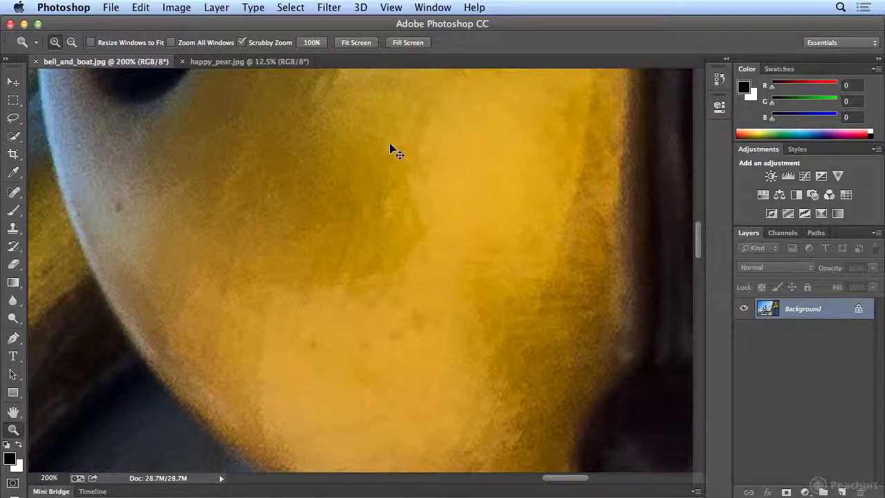
Step: Zoom out to 16.7% so the whole photo fits in view
key(super+minus)
key(super+minus)
key(super+minus)
key(super+minus)
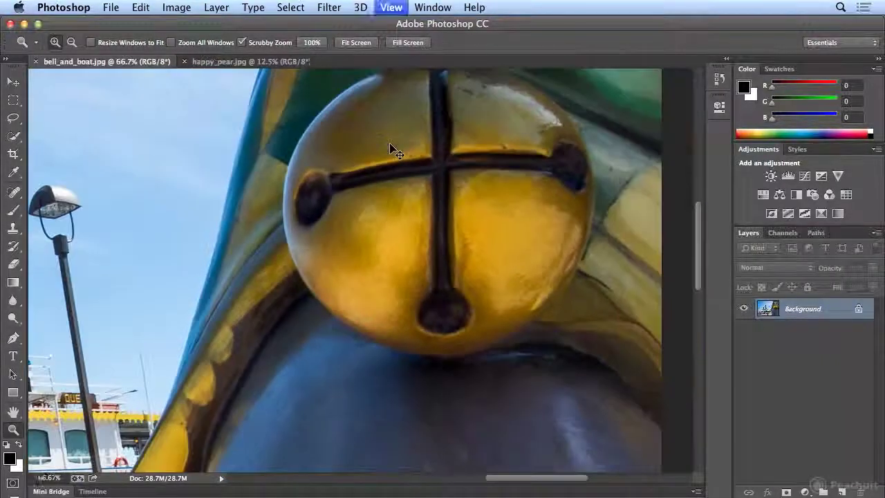
key(super+minus)
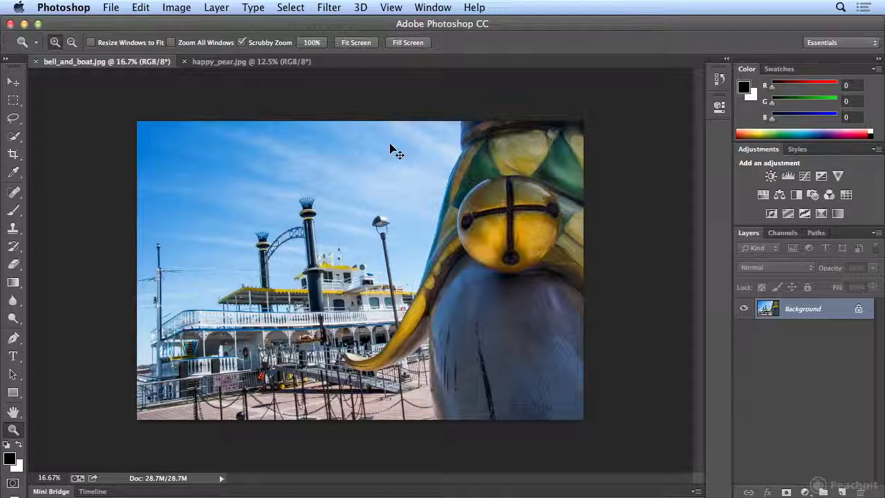
Step: Zoom in several levels on the lamp post at the centre of the photo
key(super+equal)
key(super+equal)
key(super+equal)
key(super+equal)
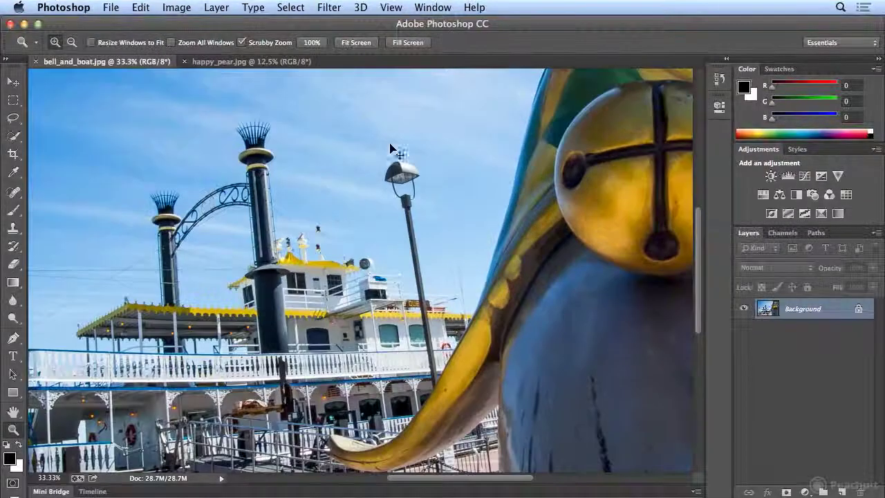
key(super+equal)
key(super+equal)
Step: Zoom out repeatedly until the photo is displayed at 6.25%
key(super+minus)
key(super+minus)
key(super+minus)
key(super+minus)
key(super+minus)
key(super+minus)
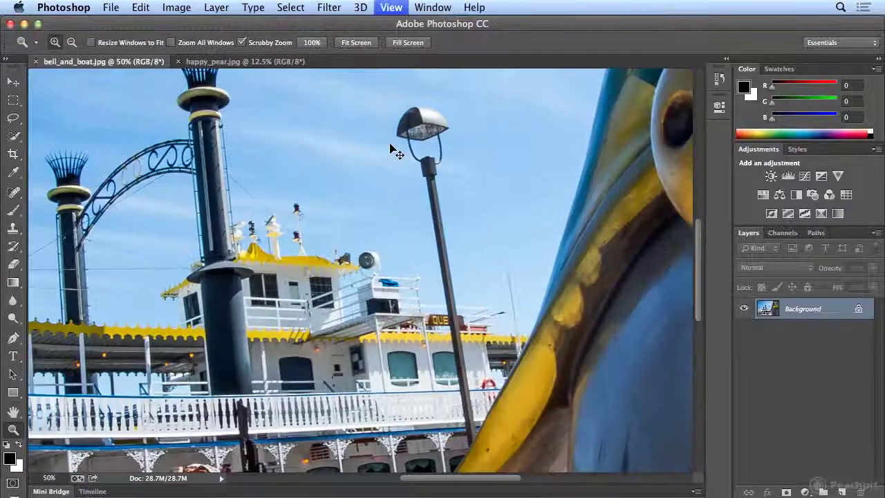
key(super+minus)
key(super+minus)
key(super+minus)
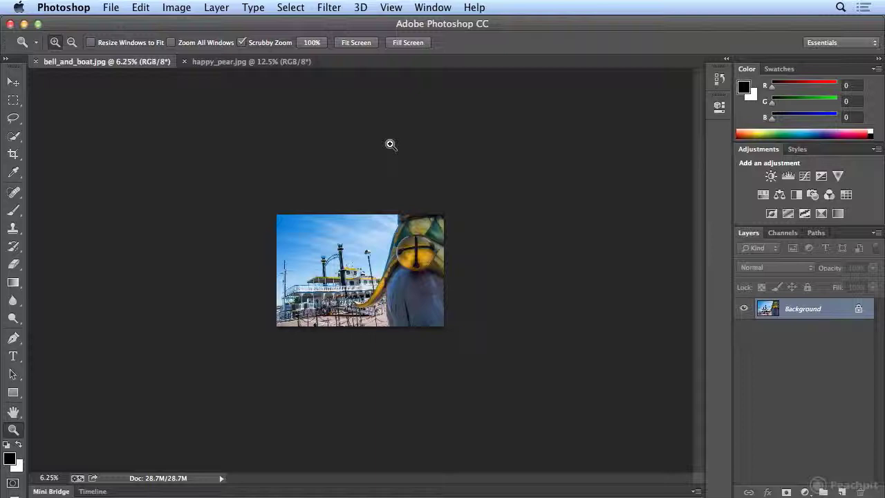
Step: Zoom in repeatedly on the centre of the photo, going beyond 33.3%
click(390, 8)
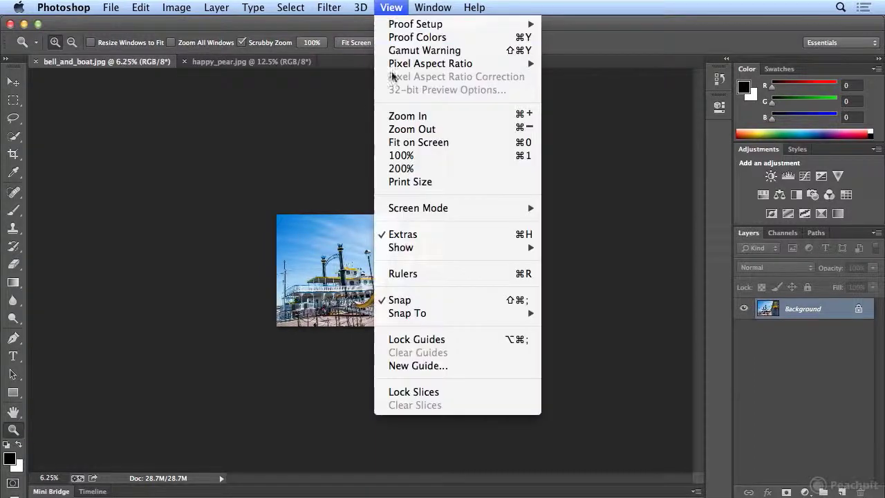
click(408, 116)
click(390, 8)
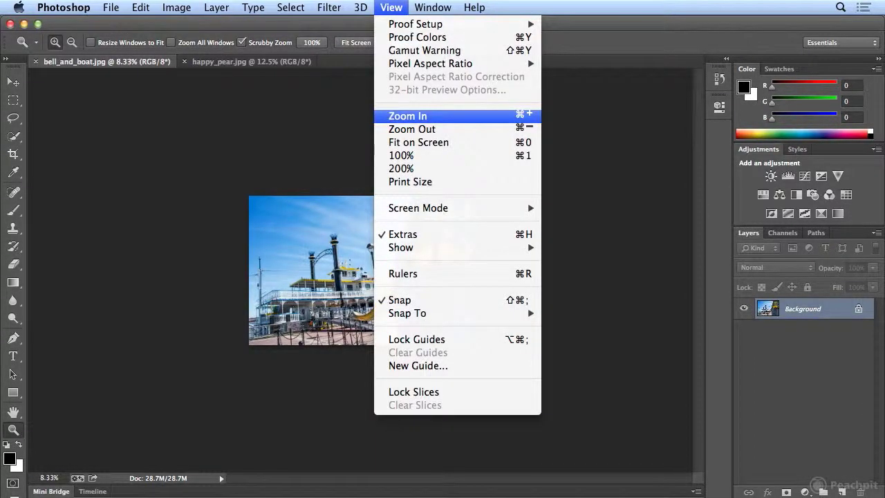
click(392, 115)
key(super+plus)
key(super+plus)
key(super+plus)
key(super+plus)
key(super+plus)
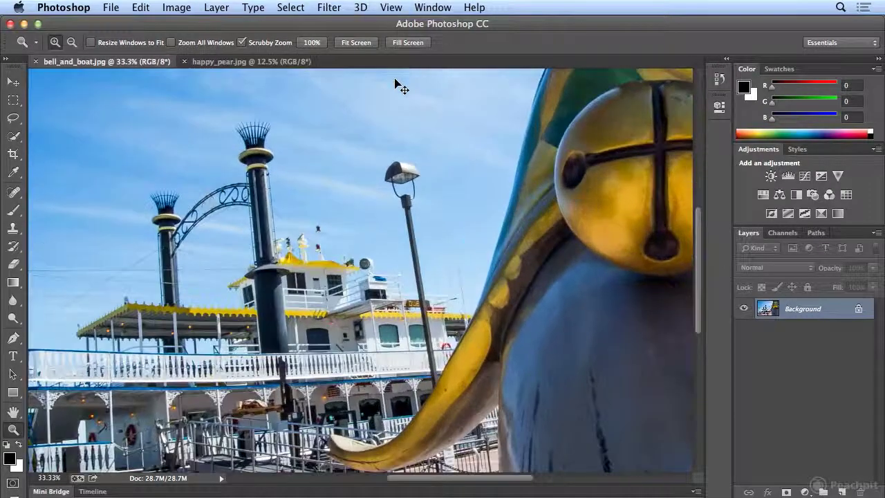
key(super+plus)
key(super+plus)
key(super+plus)
key(super+plus)
Step: Zoom back out to 16.7% to view the full boat and bell photo
key(super+minus)
key(super+minus)
key(super+minus)
key(super+minus)
key(super+minus)
key(super+minus)
key(super+minus)
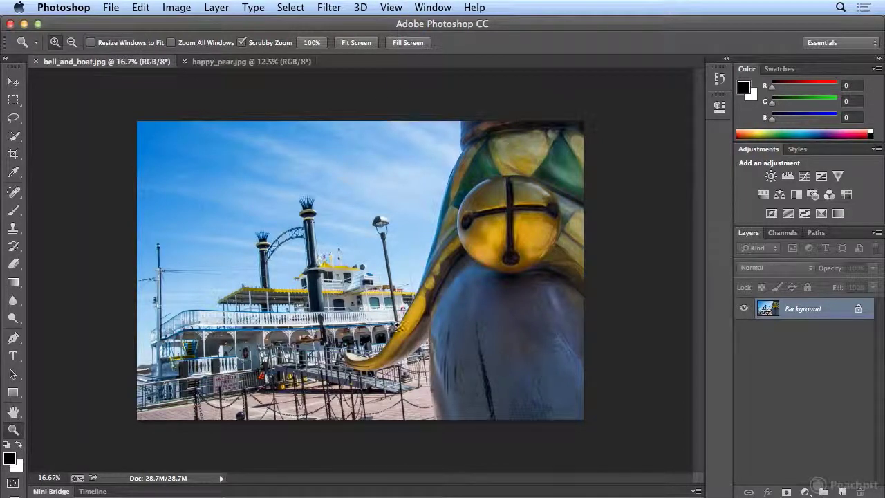
Step: Zoom in to 200% on the crossing grooves of the bell with the Zoom tool
click(516, 211)
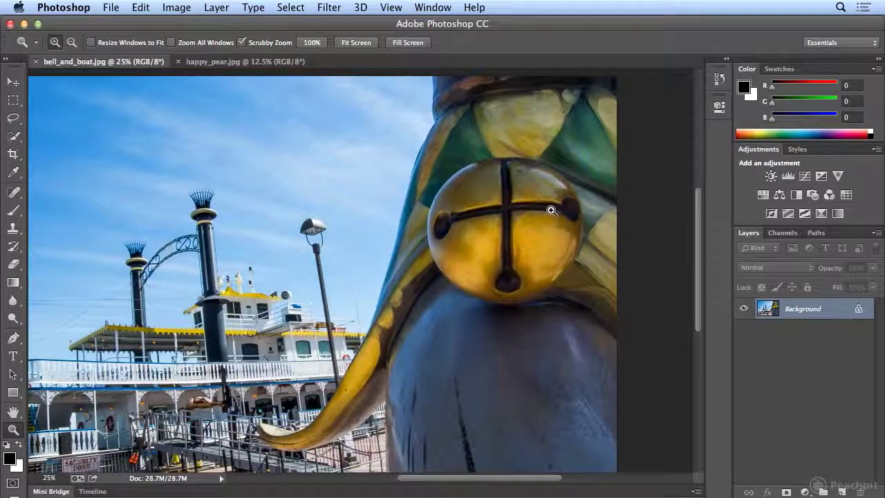
click(523, 212)
click(508, 201)
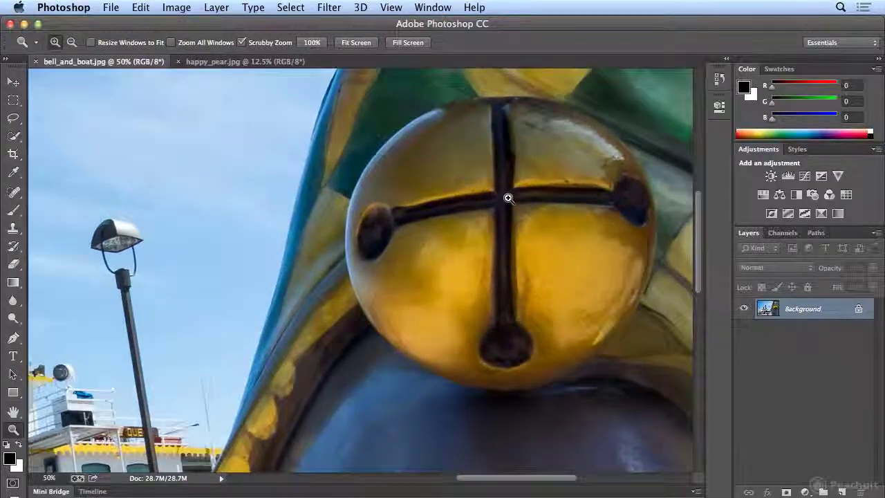
click(508, 199)
click(508, 199)
click(509, 200)
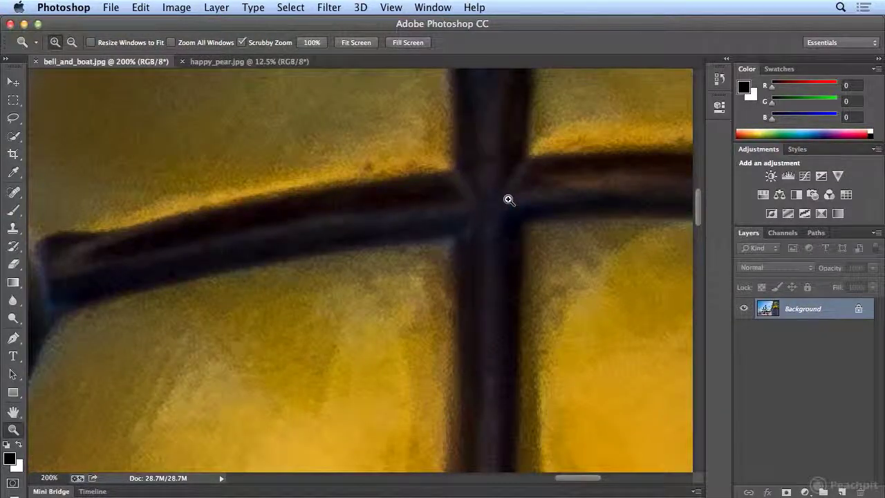
Step: Zoom out to 50% and back in to 200% on the bell's crossing grooves
key(super+minus)
key(super+minus)
key(super+minus)
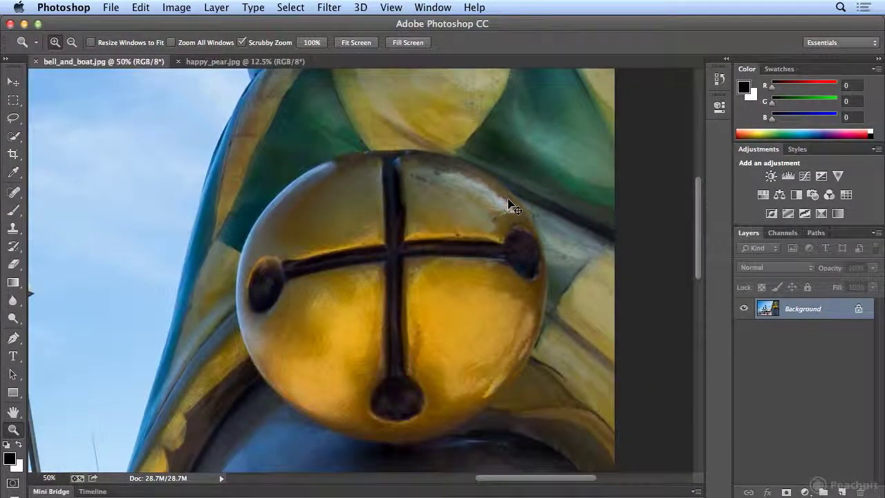
key(super+plus)
key(super+plus)
key(super+plus)
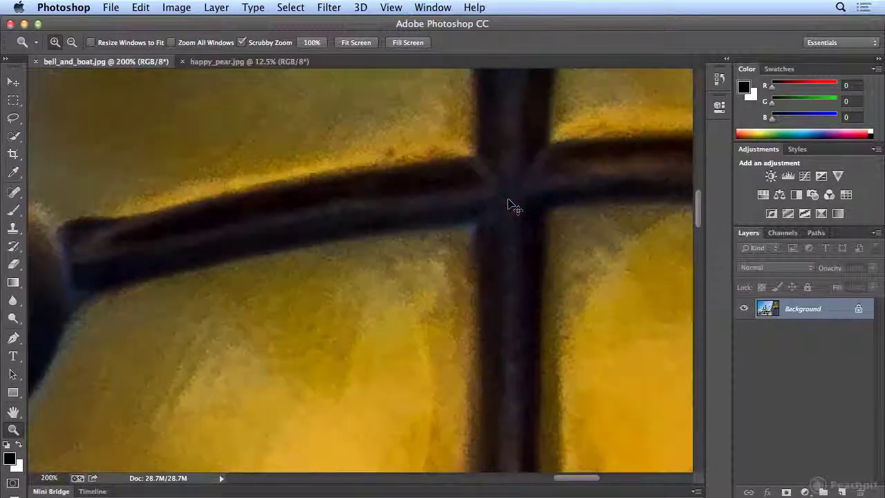
Step: Zoom out to 12.5% to view the entire photo
key(super+minus)
key(super+minus)
key(super+minus)
key(super+minus)
key(super+minus)
key(super+minus)
key(super+minus)
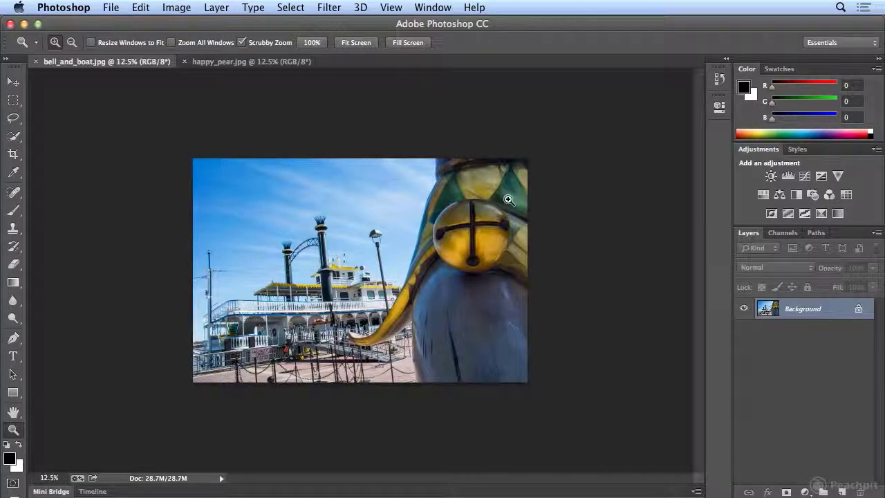
Step: Examine the graphics processor settings and their description in the Performance preferences, and close the preferences
click(83, 9)
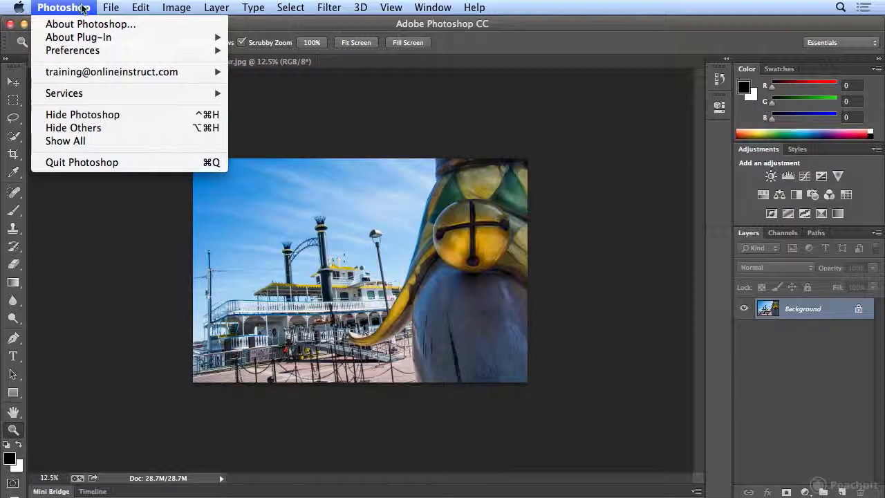
mouse_move(84, 52)
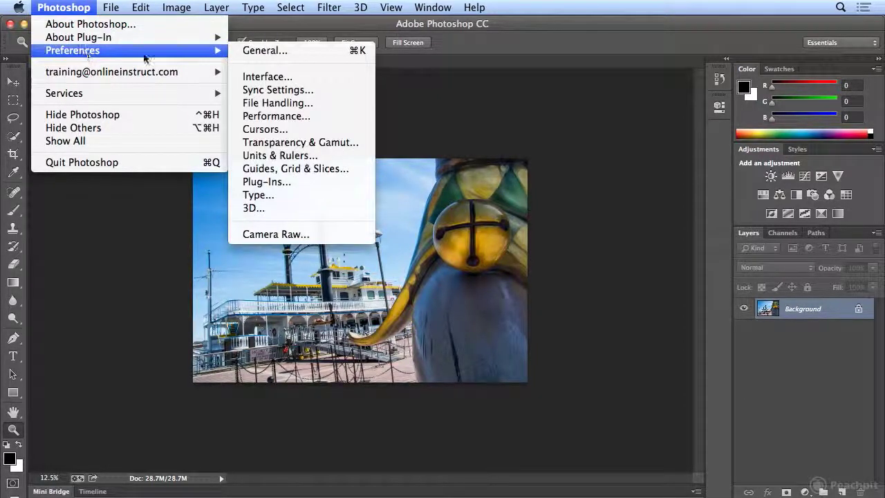
click(251, 116)
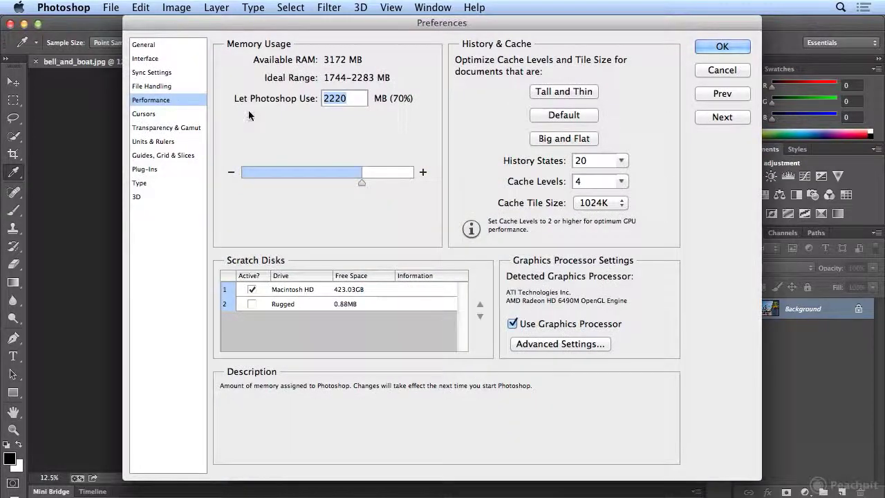
click(139, 7)
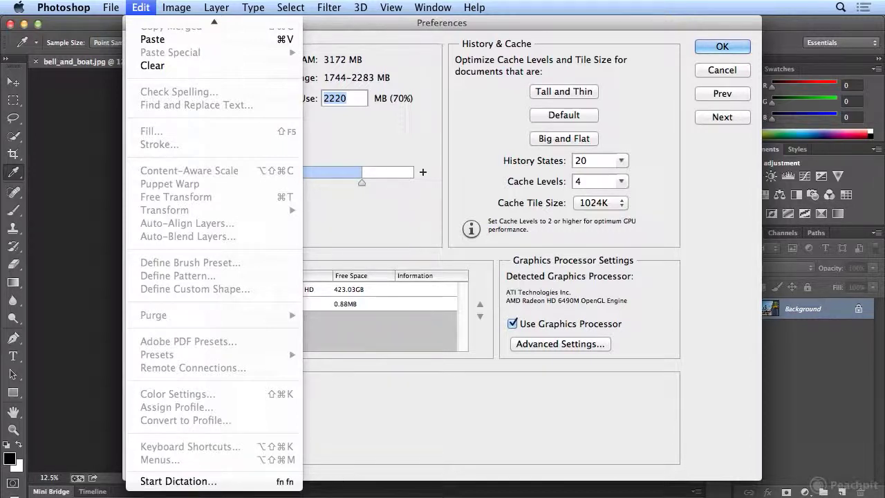
click(471, 448)
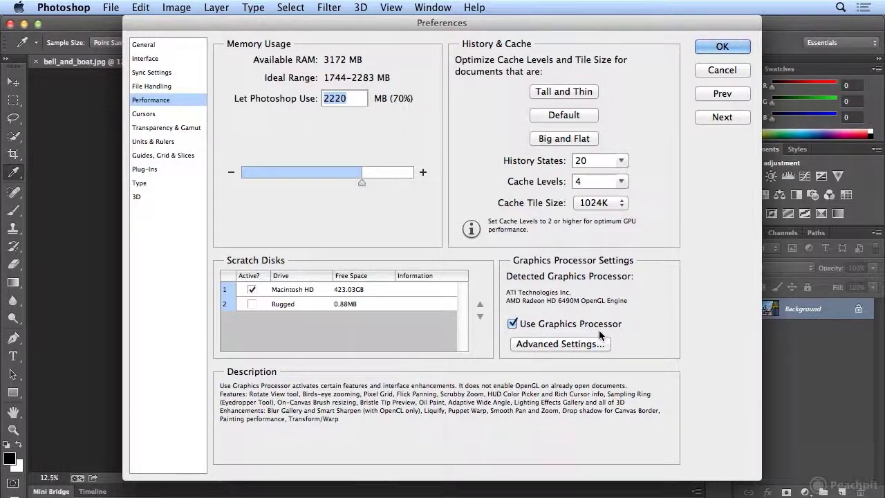
click(711, 47)
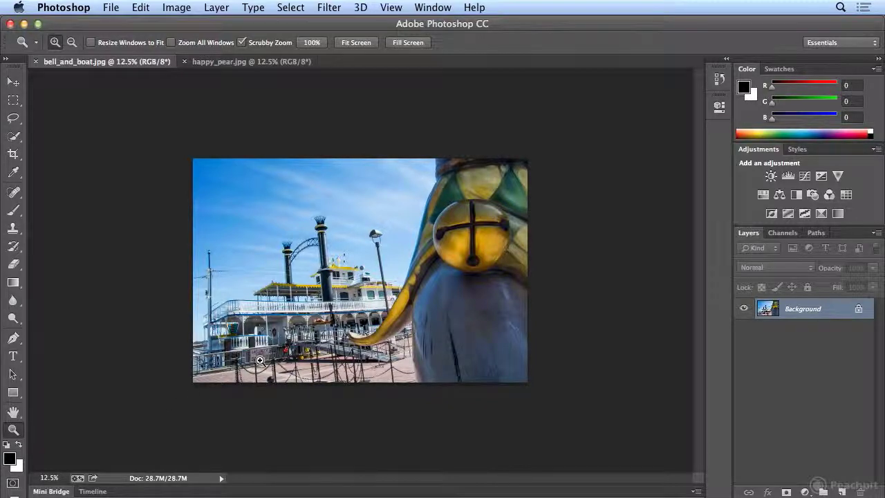
Step: Scrubby-zoom in on the Security Zone sign and back out until the photo fills the window at about 22%
drag(262, 360, 425, 119)
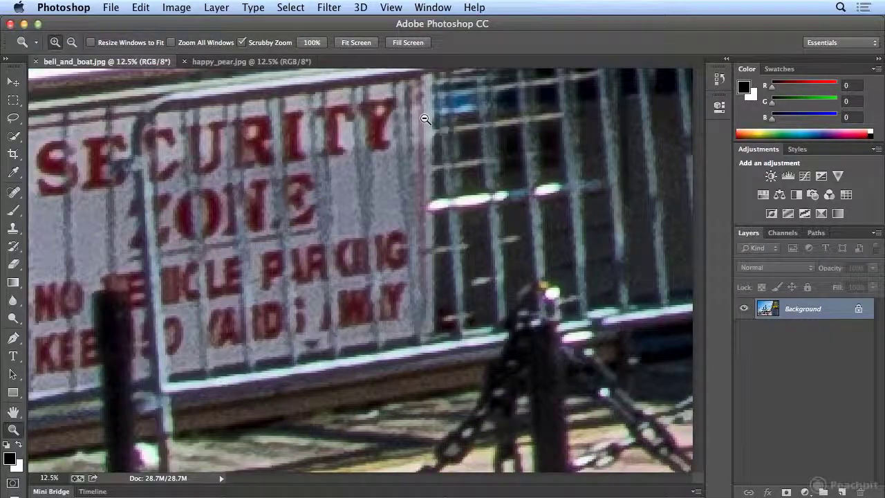
drag(425, 119, 362, 273)
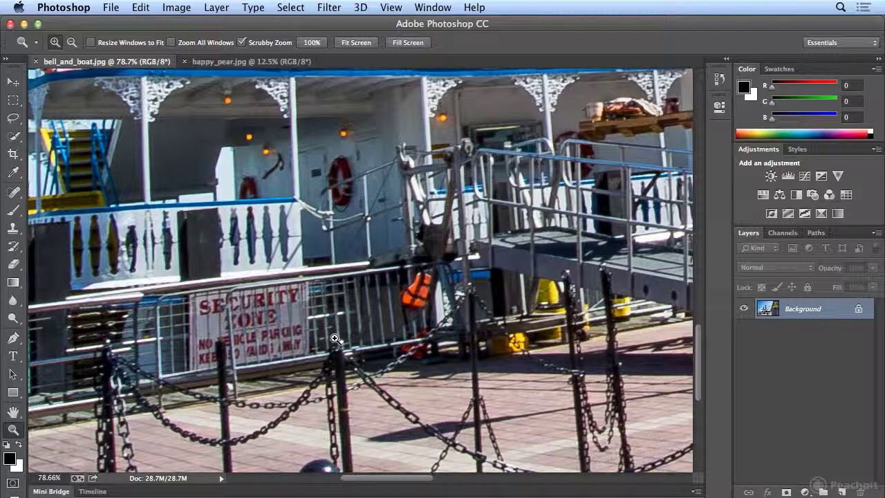
drag(532, 181, 428, 351)
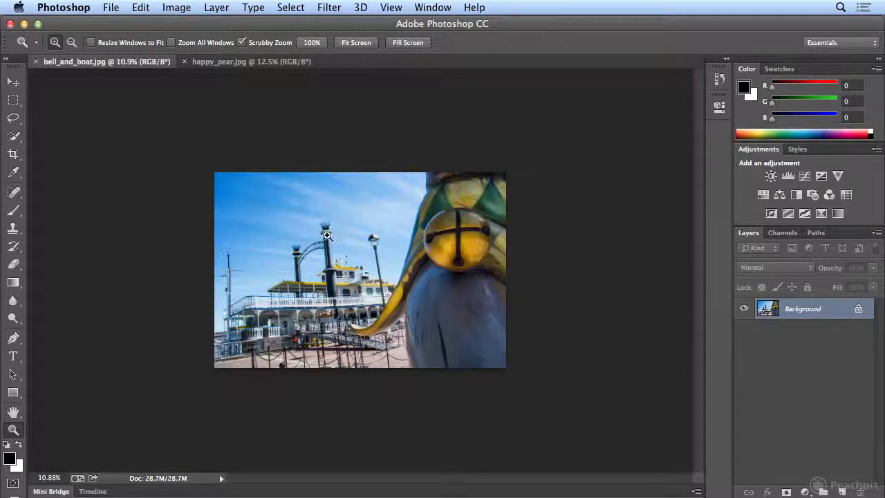
drag(298, 250, 298, 251)
drag(244, 251, 279, 249)
key(super+0)
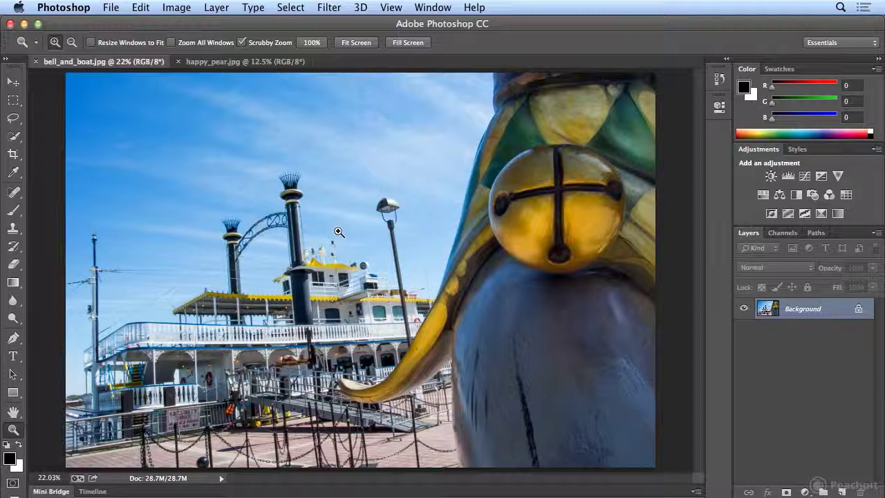
Step: Turn off Scrubby Zoom and zoom in on the Security Zone sign by outlining it with the Zoom tool
click(258, 46)
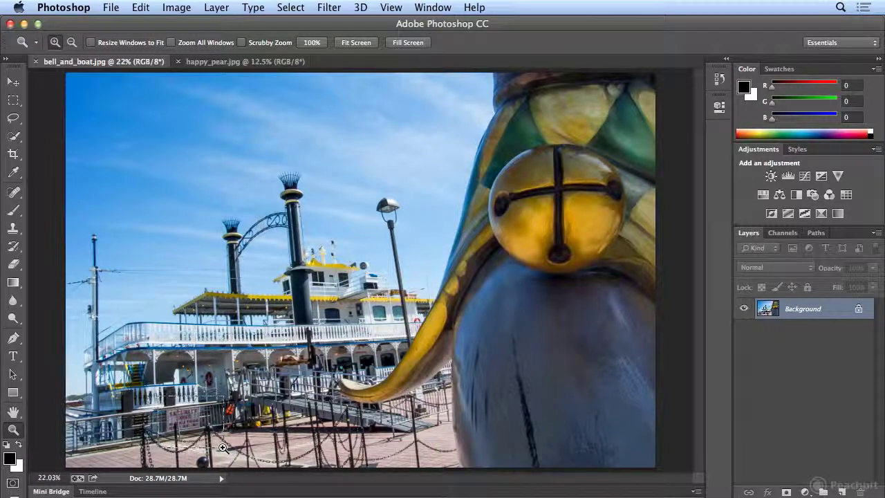
drag(223, 448, 148, 393)
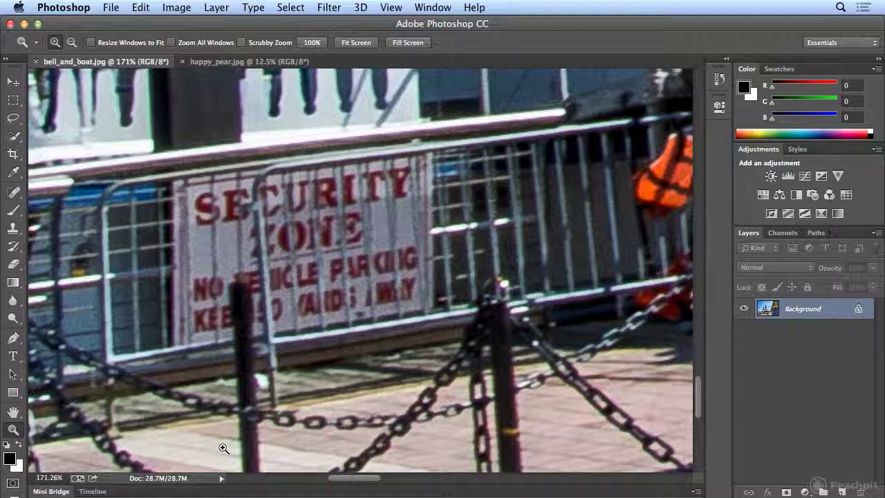
Step: Fit bell_and_boat.jpg and happy_pear.jpg on screen, ending with bell_and_boat.jpg in view
click(391, 7)
click(394, 143)
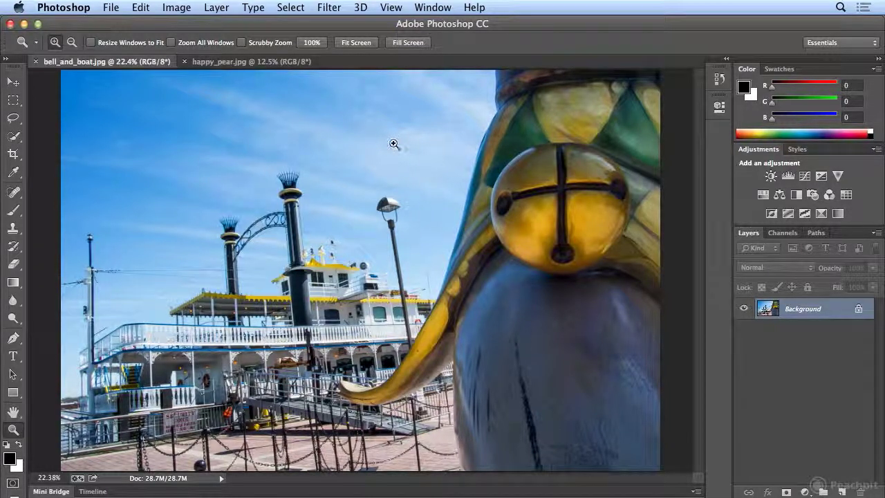
click(223, 66)
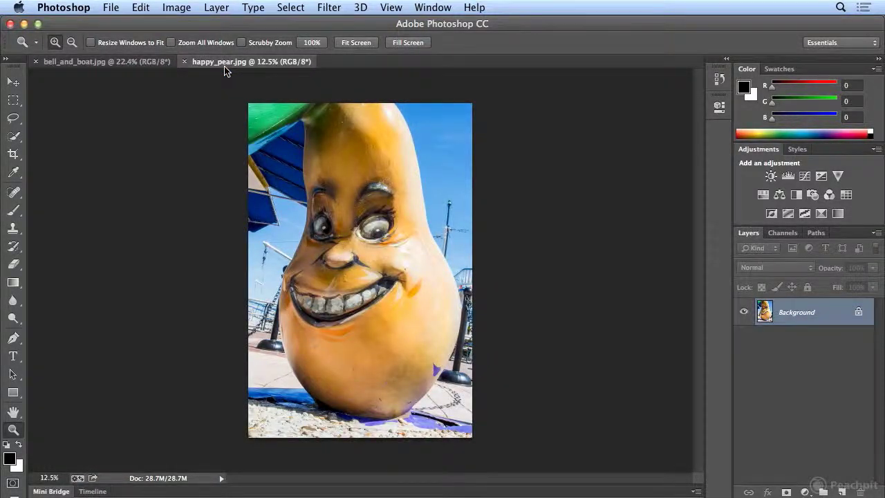
key(super+0)
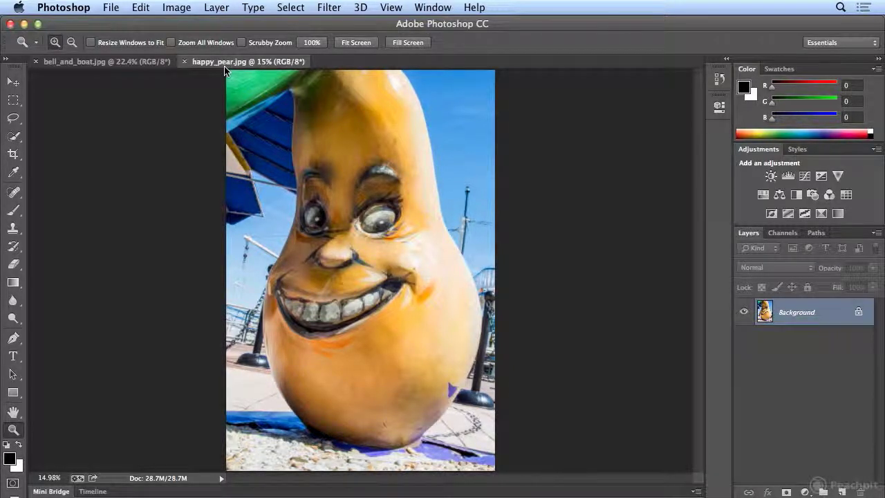
click(120, 62)
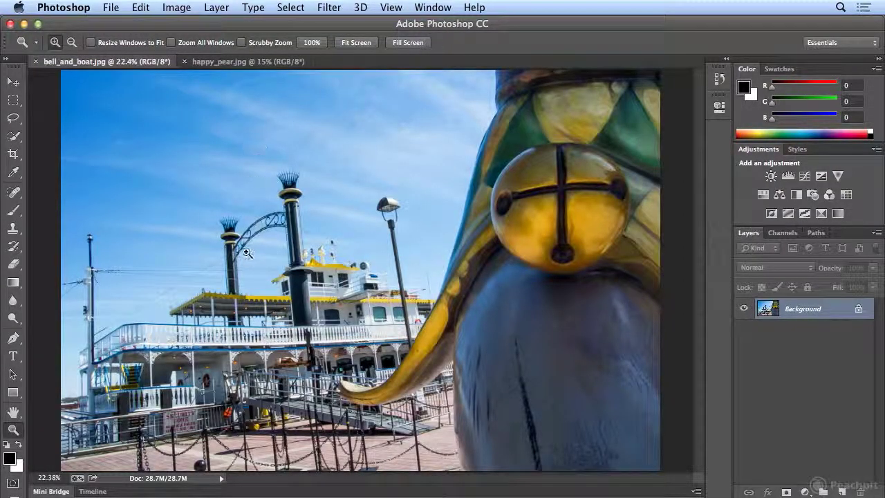
Step: Draw a zoom marquee around the boat's wheelhouse and upper deck and adjust it to zoom in on that area
drag(247, 252, 367, 362)
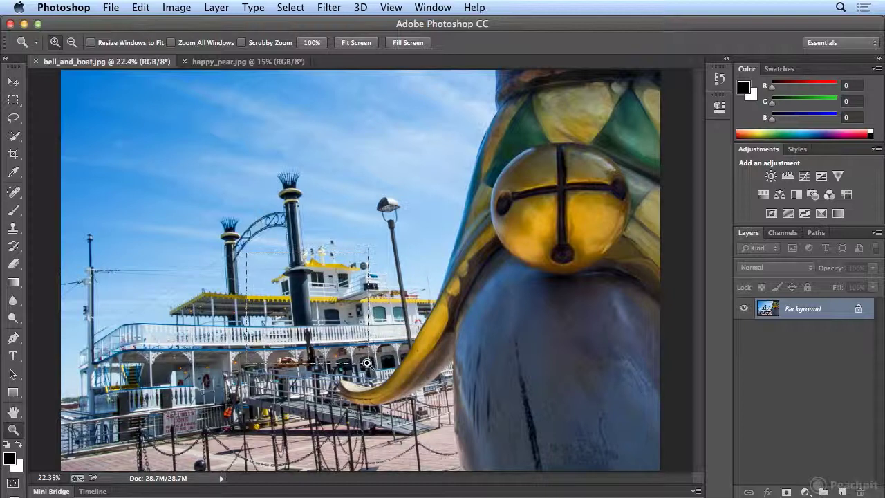
drag(367, 362, 369, 357)
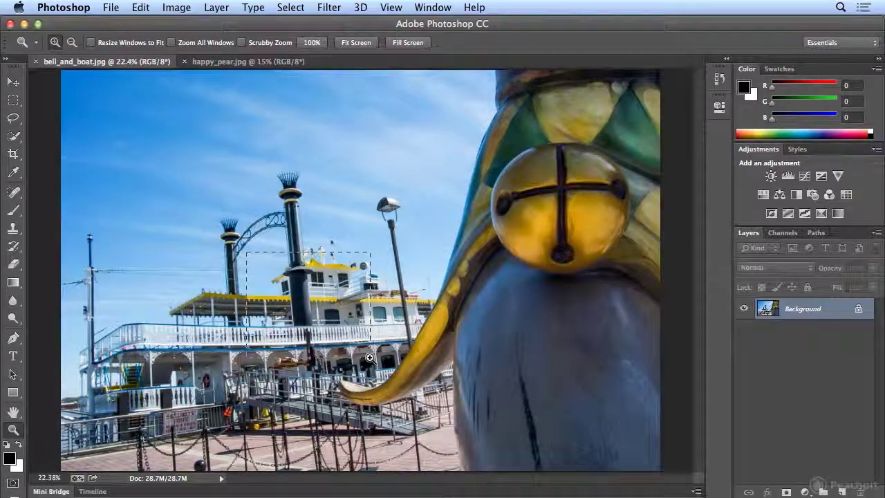
drag(370, 357, 370, 358)
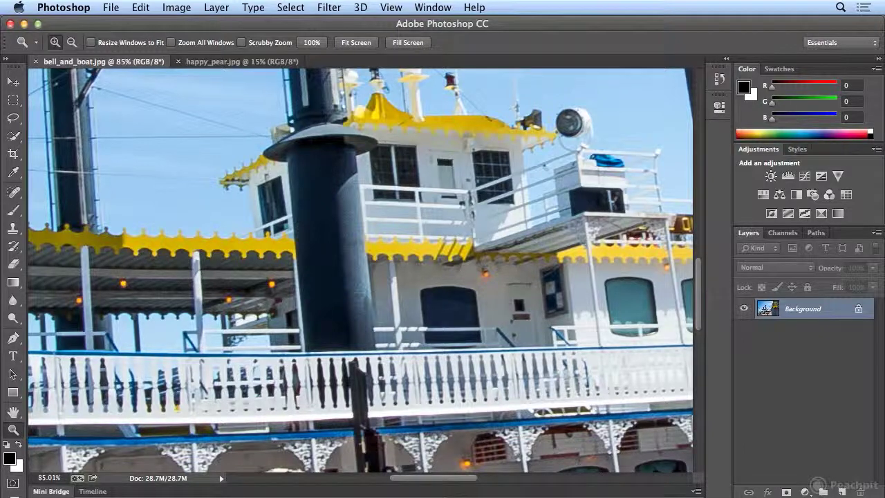
Step: Fit the photo on screen and zoom in to 200% on the boat's upper deck with the Zoom tool
click(391, 7)
click(410, 142)
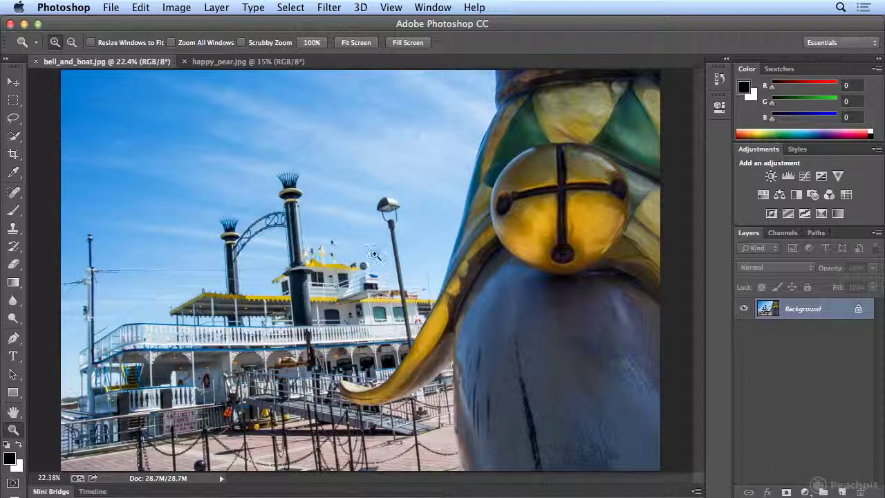
drag(361, 290, 361, 294)
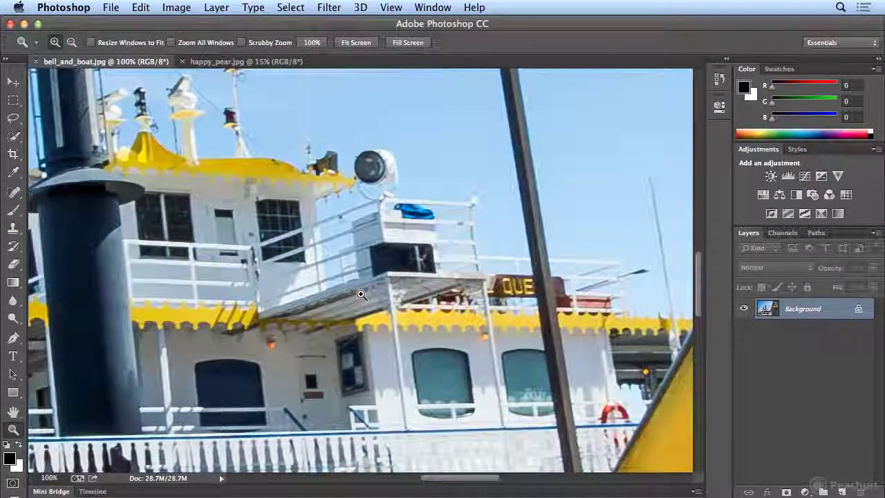
click(361, 294)
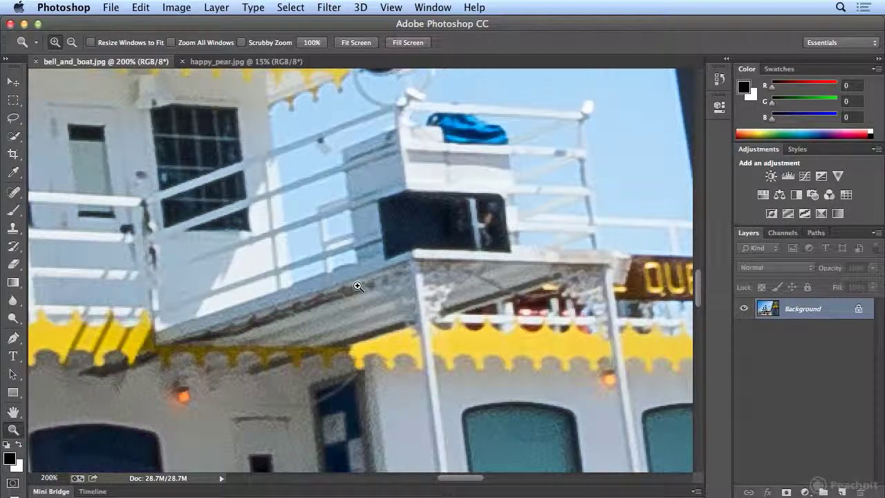
Step: Switch to the Hand tool and back to the Zoom tool twice
click(14, 412)
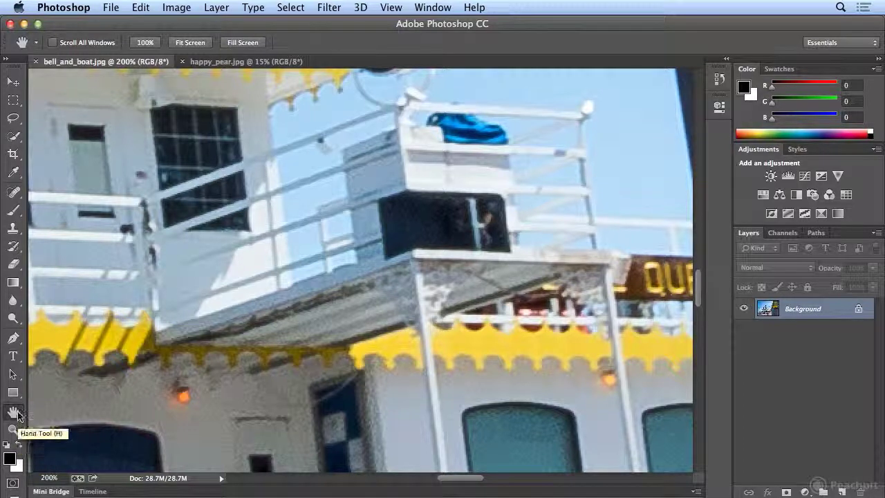
key(z)
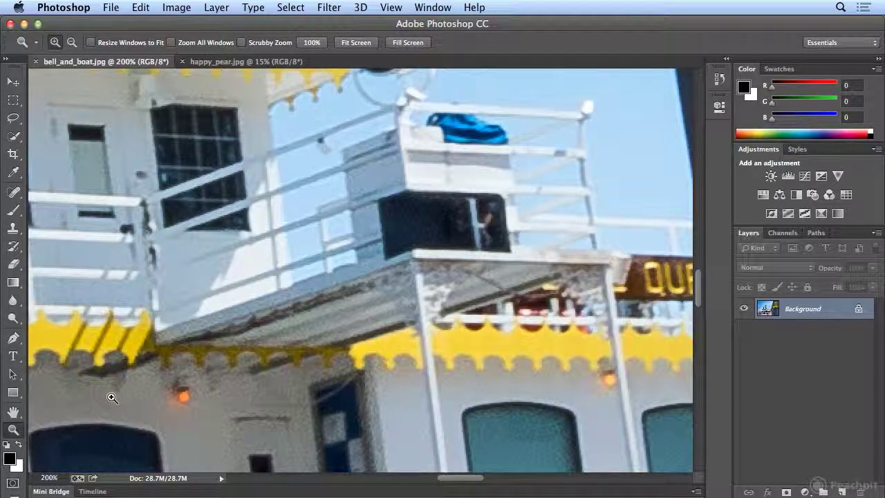
key(h)
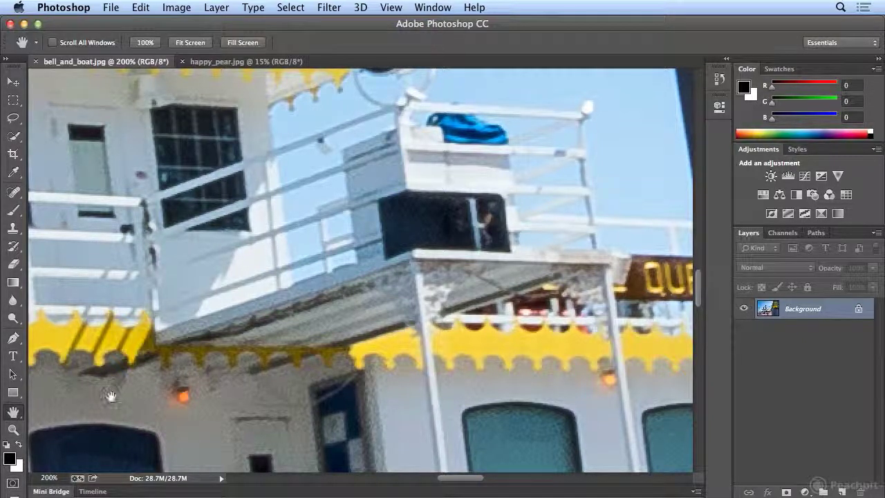
key(z)
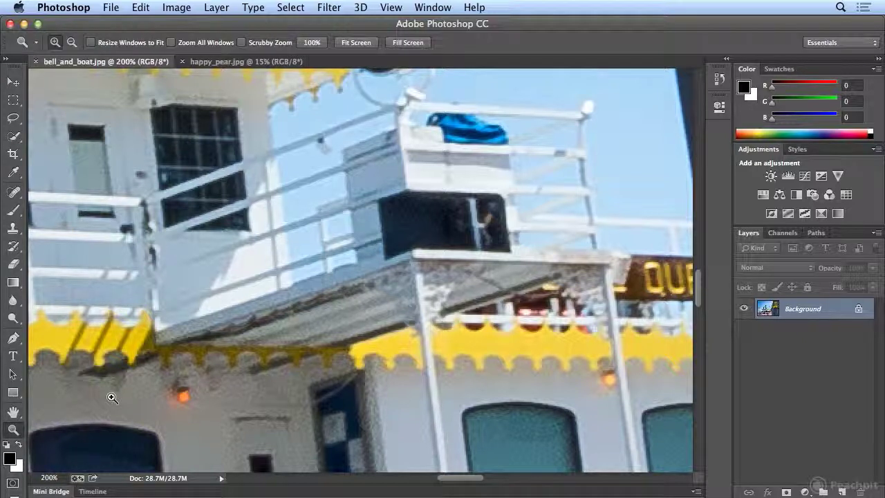
Step: Pan around the photo at 200% with the Hand tool, from the upper deck past the yellow tip to the gangway
click(24, 415)
drag(501, 295, 356, 229)
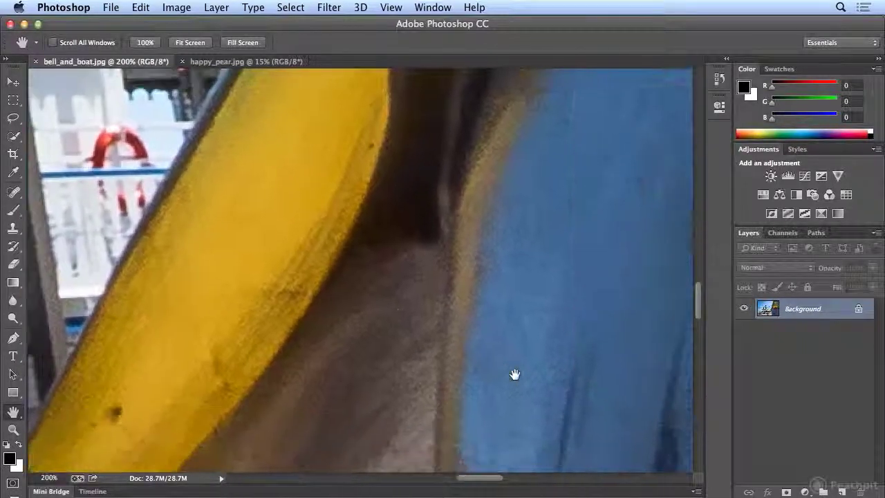
mouse_move(513, 373)
mouse_down()
mouse_move(286, 265)
mouse_move(602, 191)
mouse_up()
mouse_move(394, 316)
mouse_down()
mouse_move(645, 240)
mouse_move(551, 386)
mouse_up()
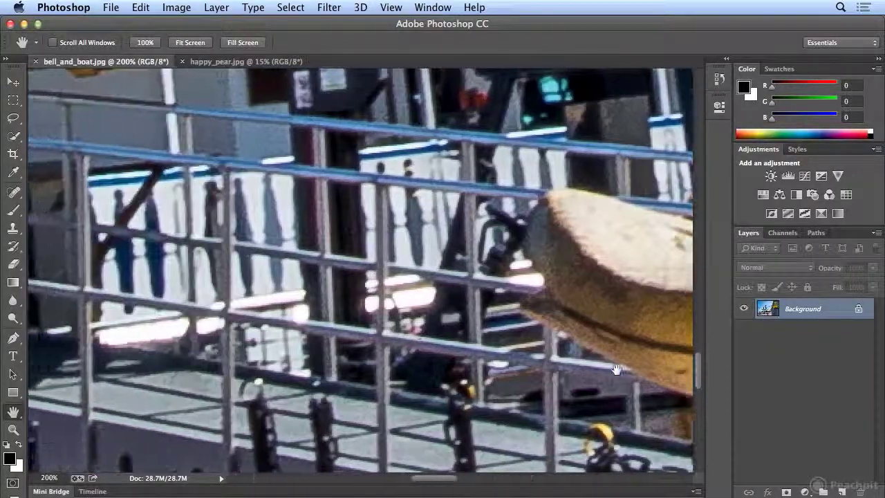
drag(617, 370, 448, 368)
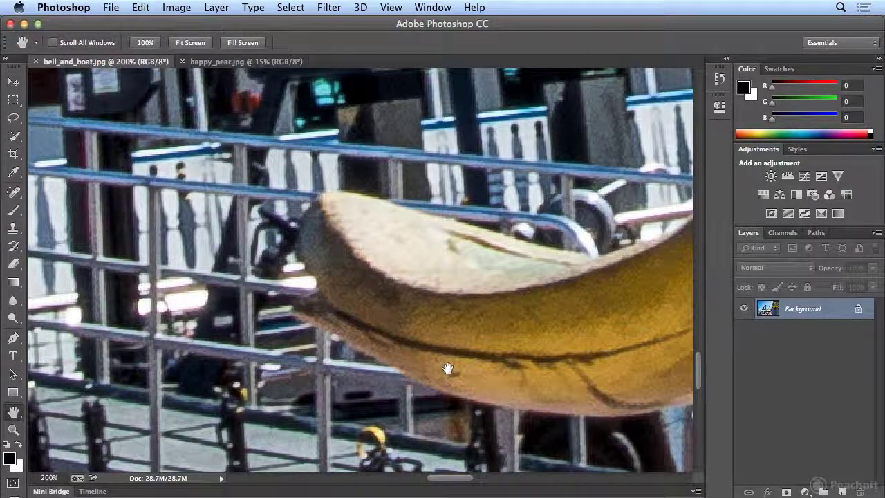
drag(430, 383, 477, 244)
drag(307, 280, 420, 103)
drag(249, 189, 36, 151)
drag(139, 180, 420, 186)
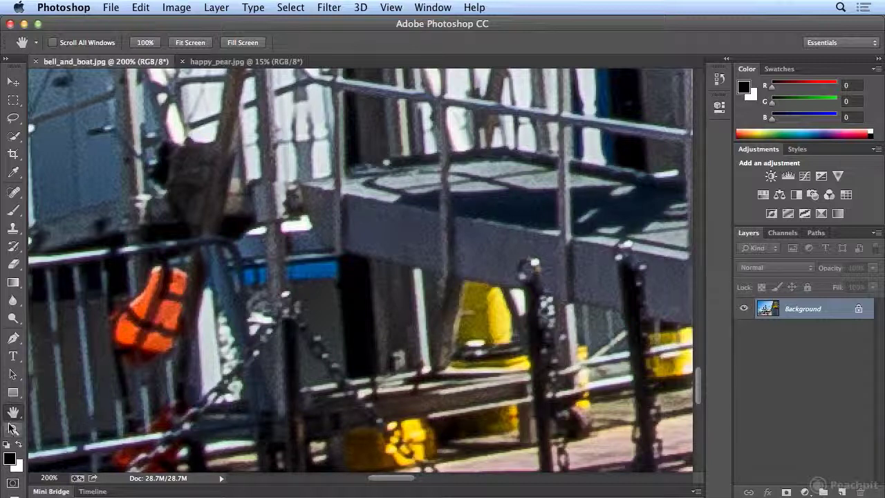
Step: Alternate between the fit-on-screen view and 100% using the Hand and Zoom tools, ending with the photo fit on screen
double_click(11, 418)
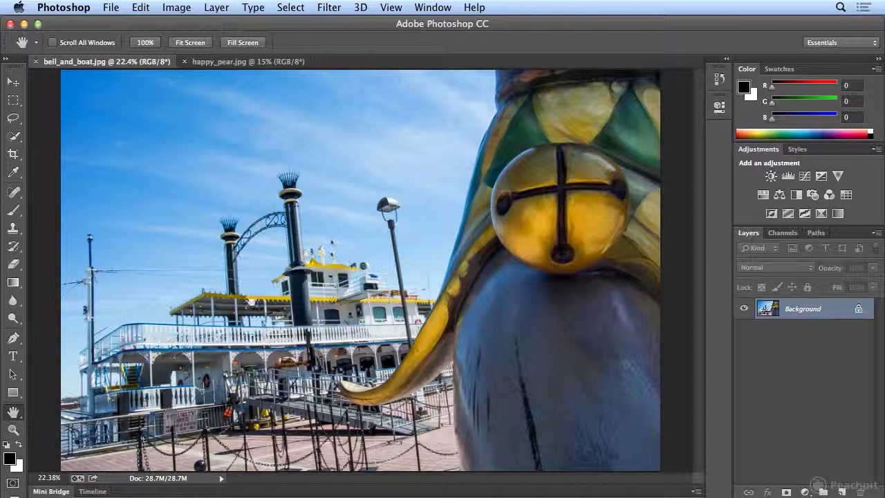
click(391, 7)
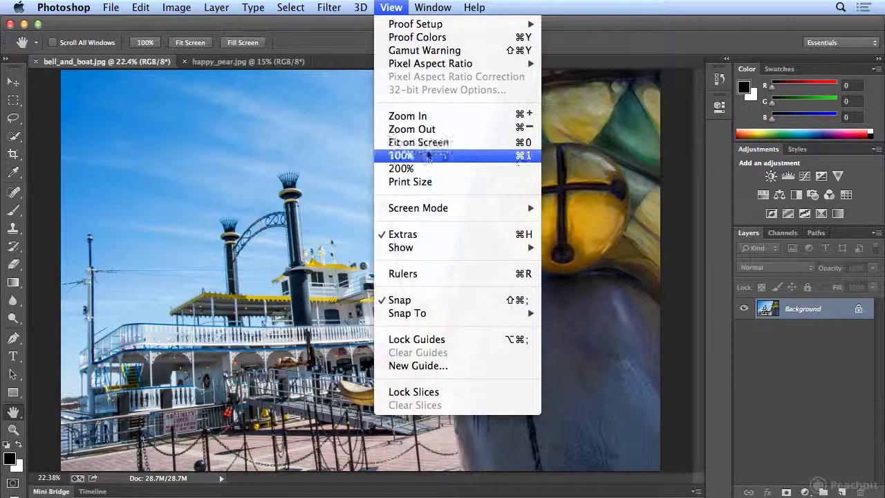
click(5, 372)
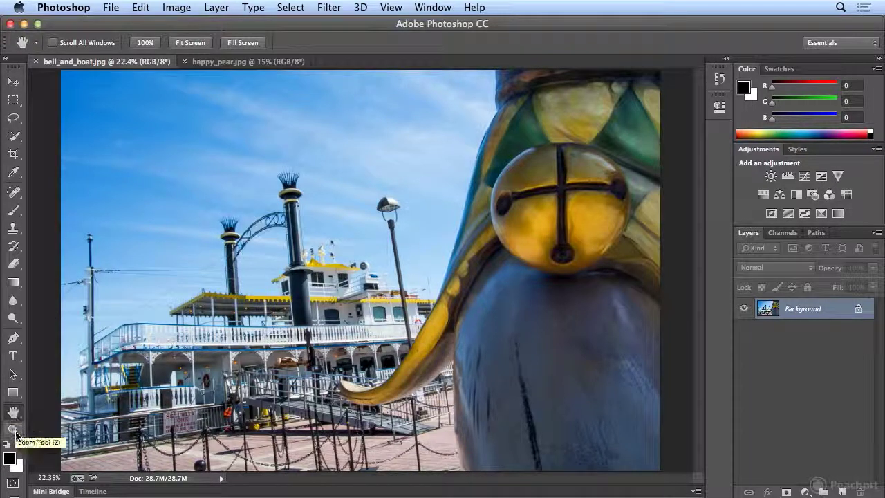
double_click(14, 430)
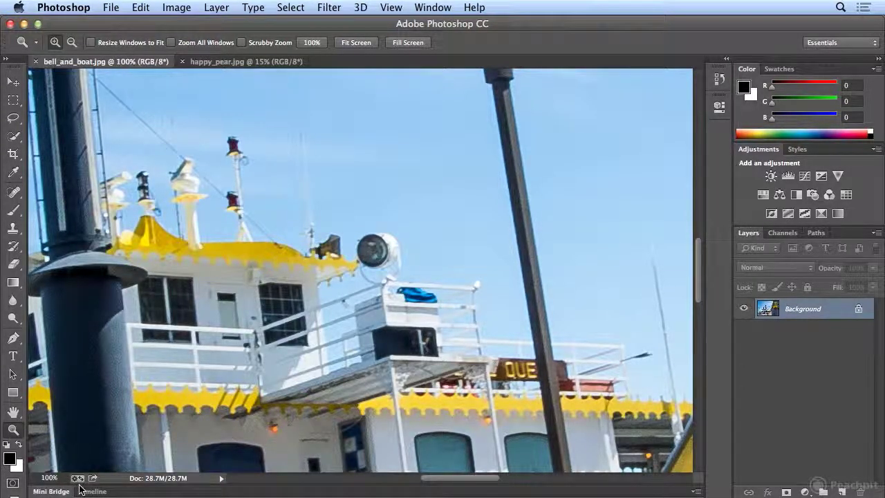
double_click(13, 413)
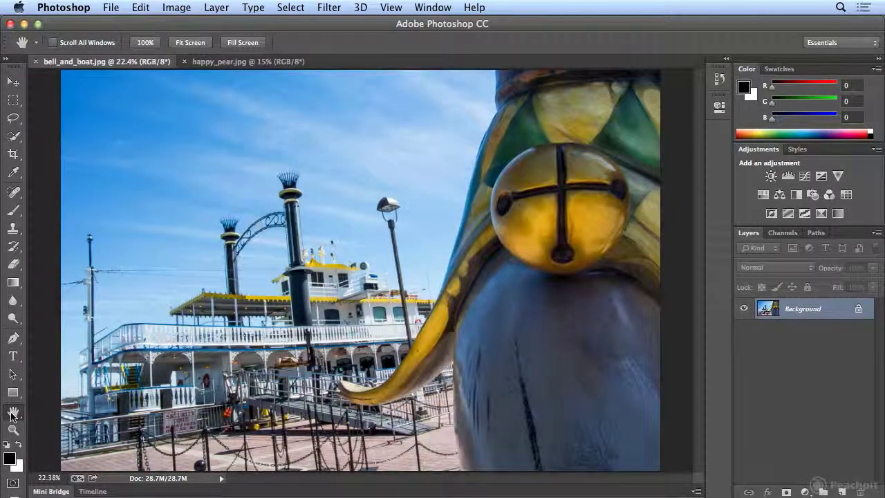
Step: Show the boat photo at 100% with the Zoom tool, then apply the 100% view command
double_click(13, 430)
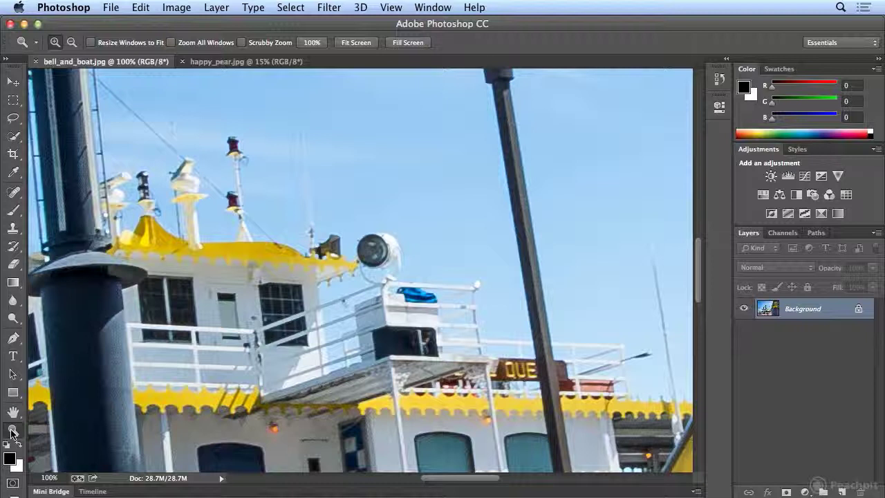
click(391, 7)
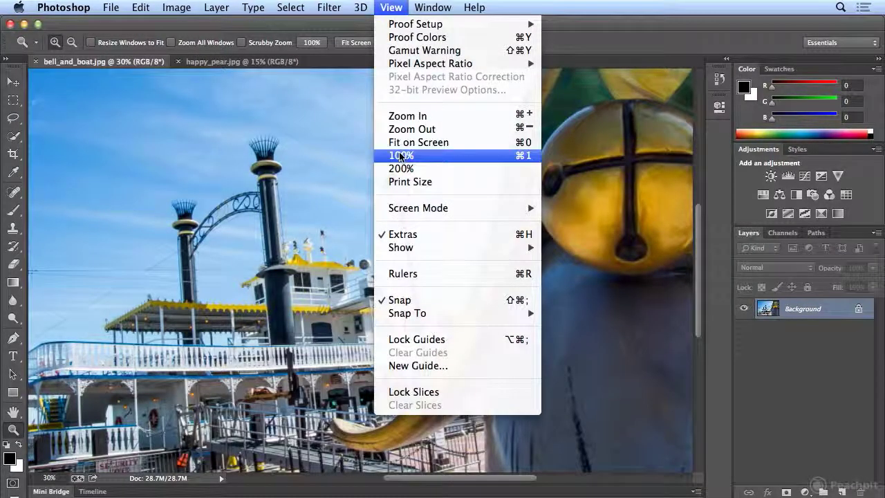
click(399, 155)
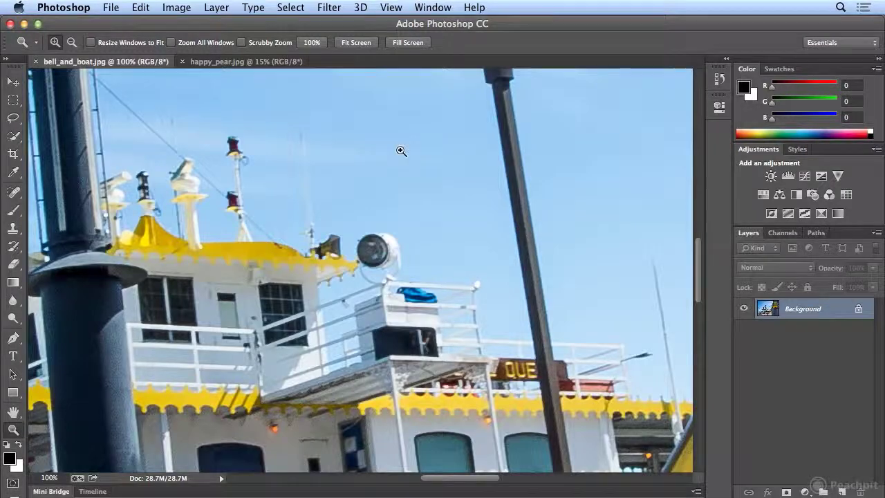
click(391, 7)
click(399, 156)
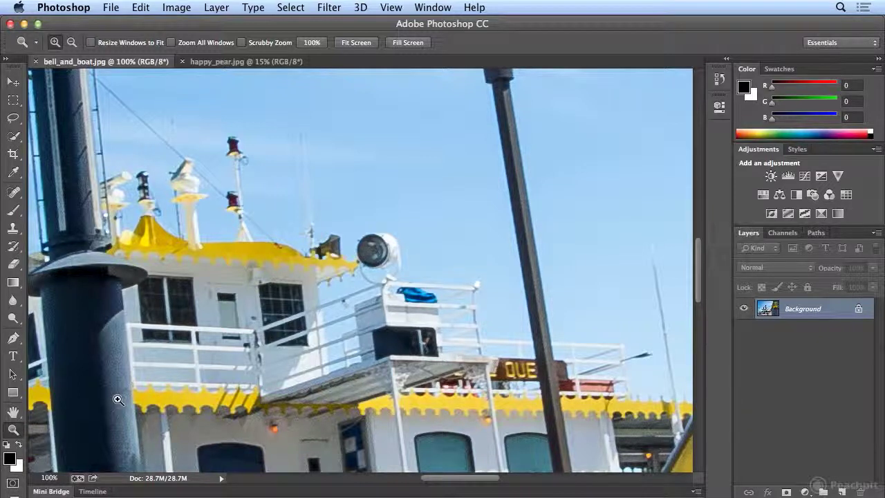
Step: Zoom in to 300% on the boat's upper-deck window, and zoom back out through 66.7% to the fit-on-screen view
click(295, 339)
click(295, 338)
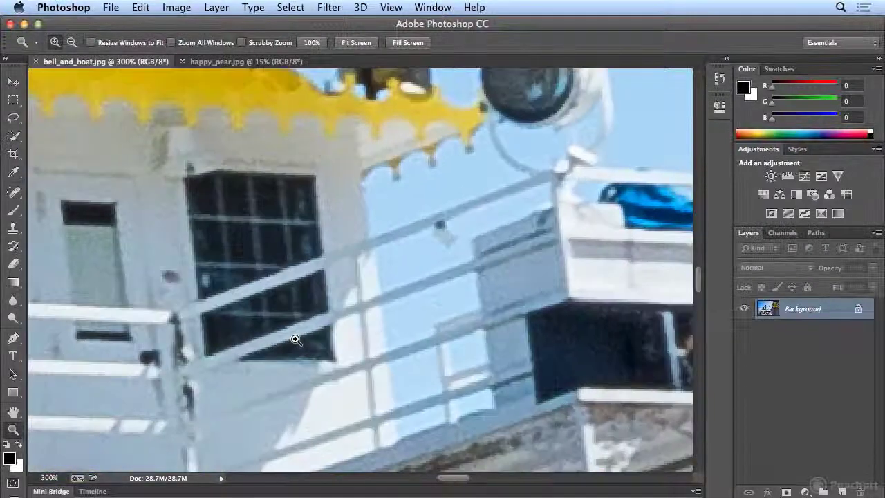
alt+click(294, 339)
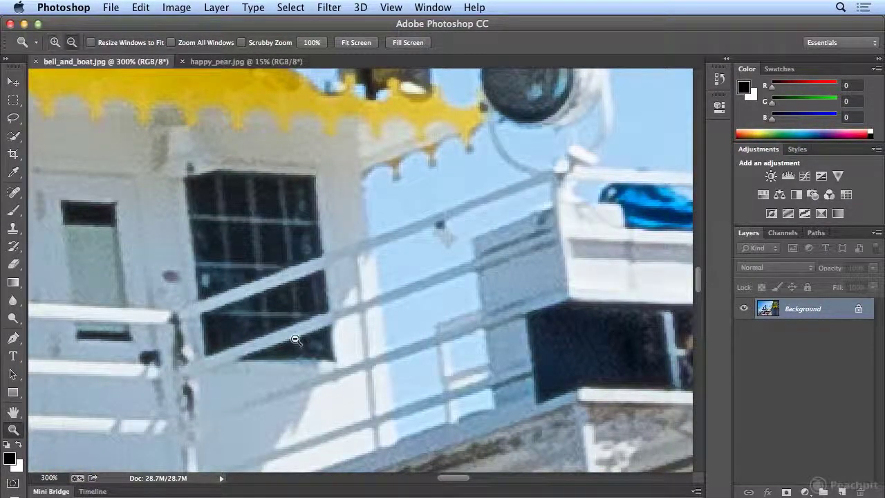
alt+click(295, 339)
alt+click(295, 338)
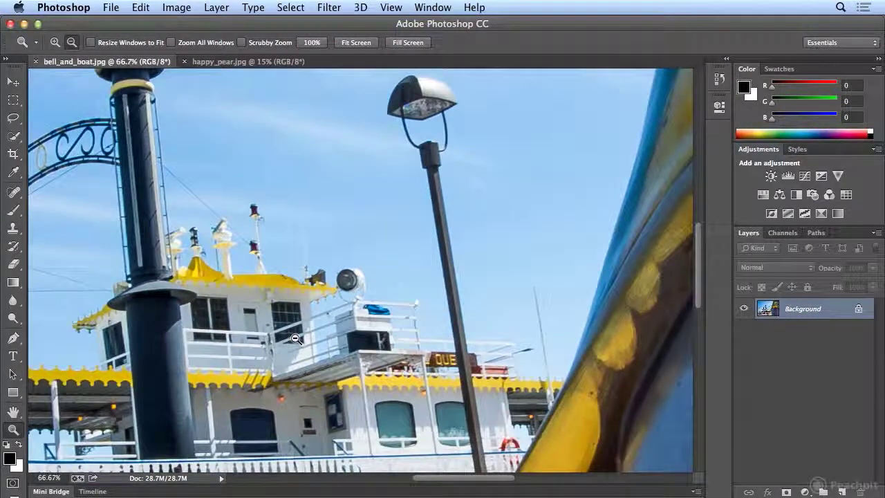
click(390, 7)
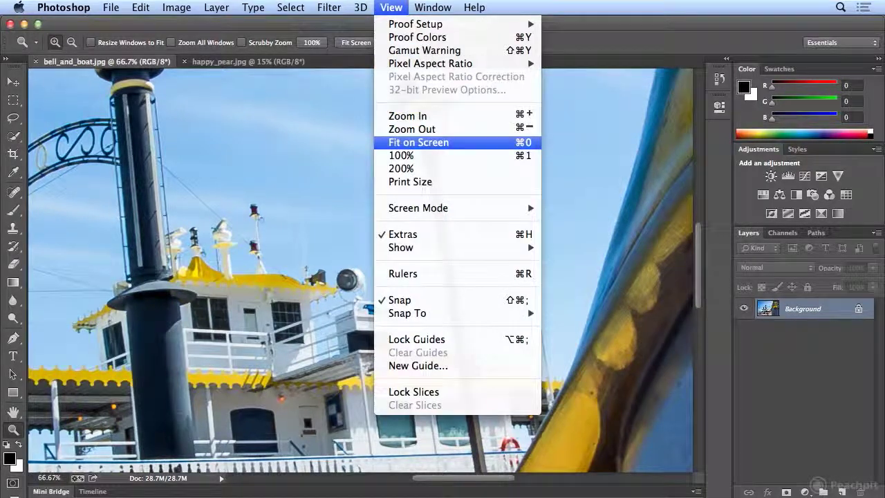
click(401, 142)
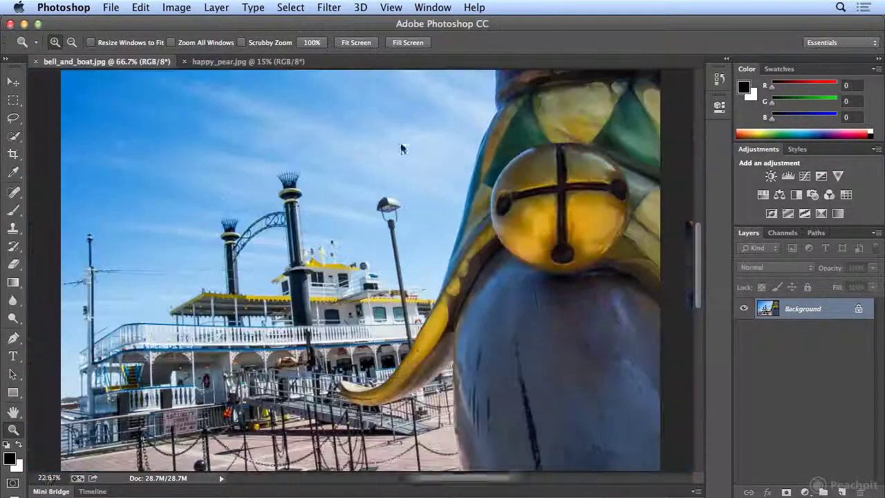
Step: With the Hand tool active, zoom the photo out two levels to 12.5% and fit it on screen again
click(13, 412)
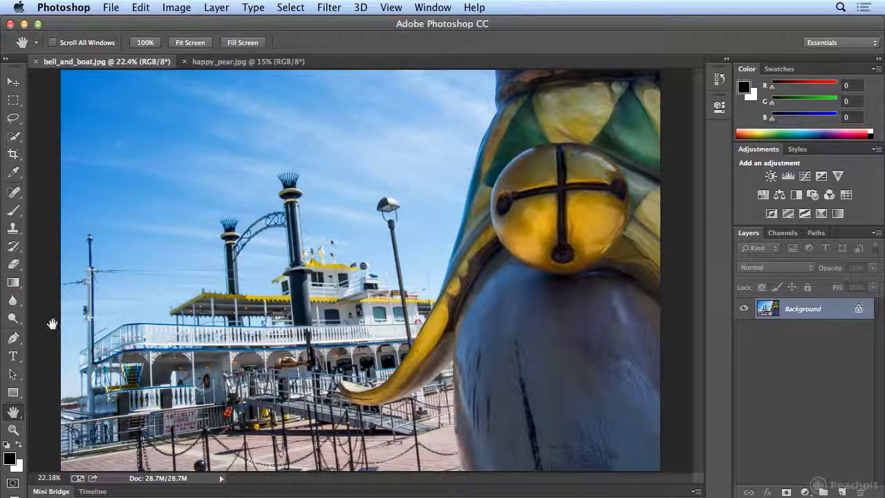
click(407, 7)
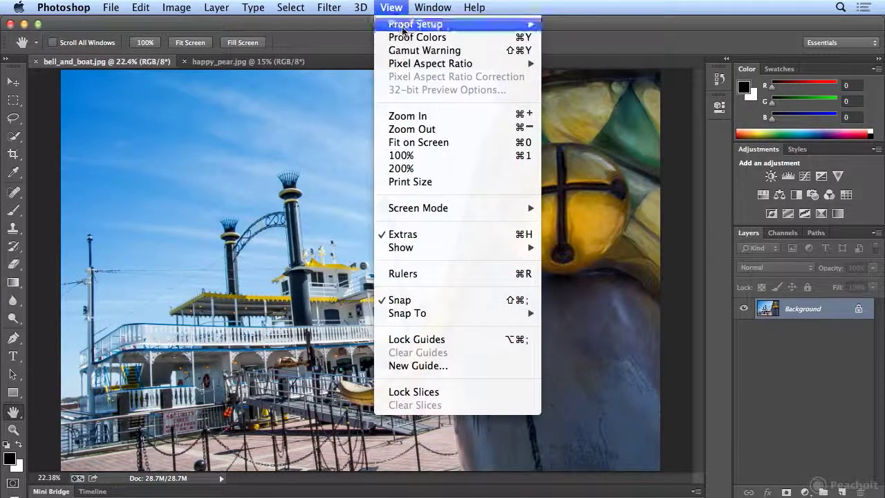
click(412, 129)
click(404, 7)
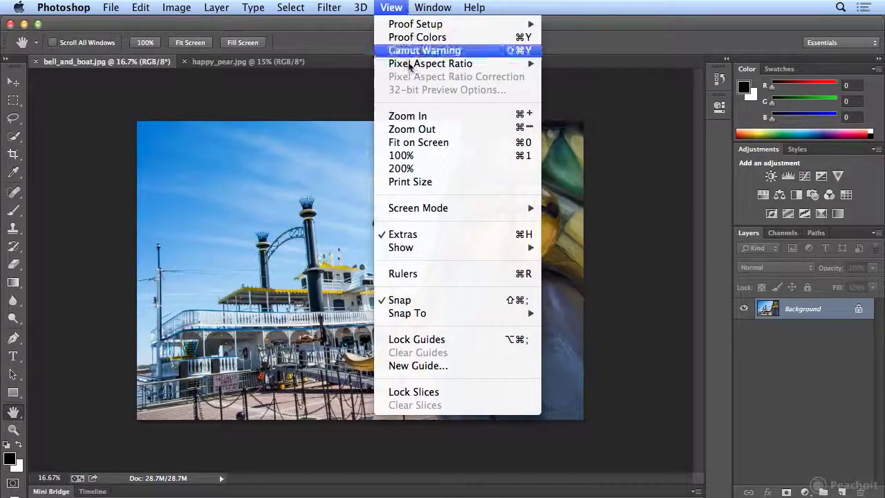
click(420, 131)
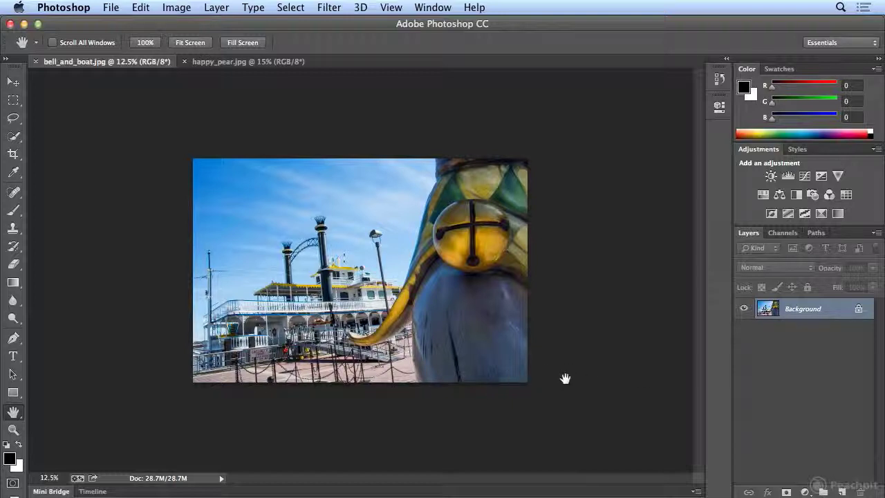
click(390, 7)
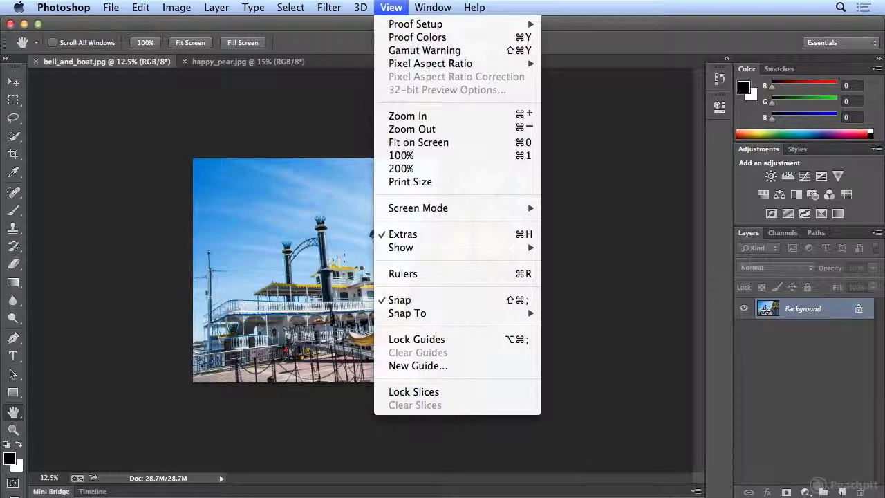
click(389, 142)
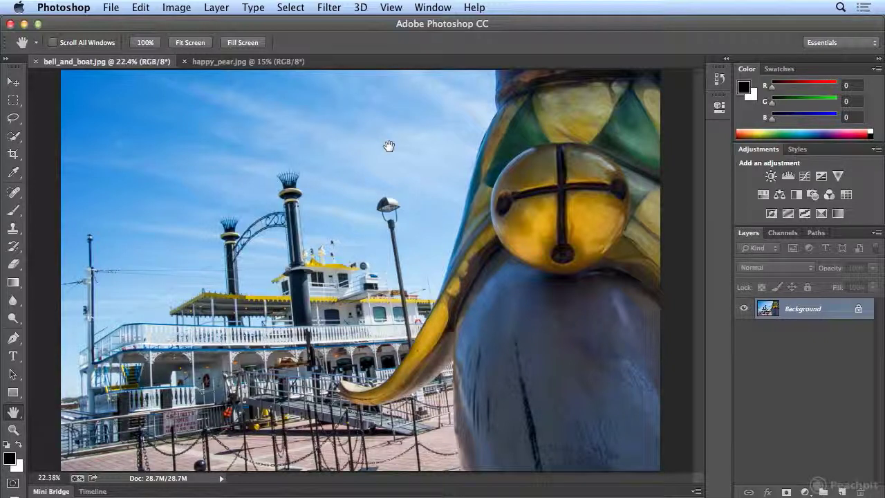
Step: Activate the Zoom tool and turn on its Scrubby Zoom option
click(13, 429)
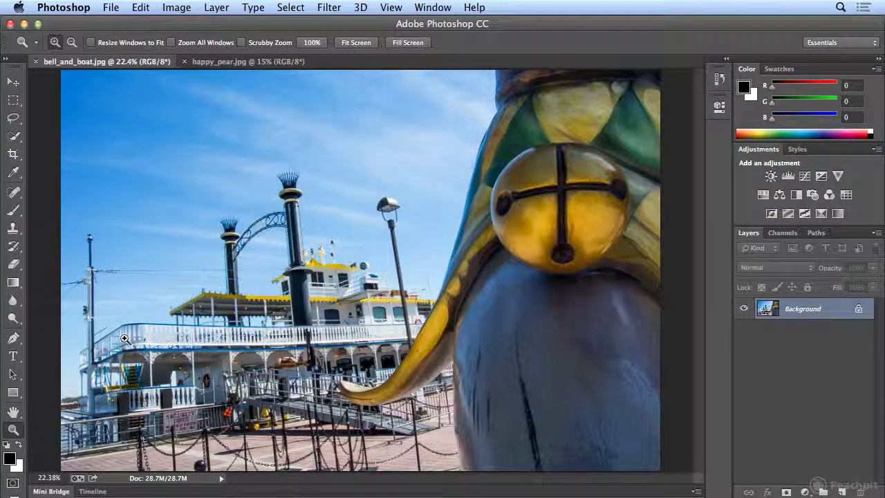
click(241, 43)
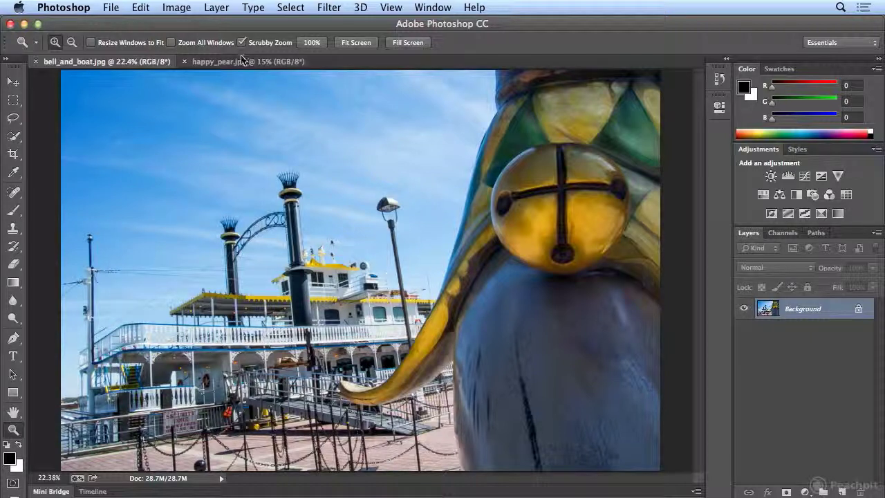